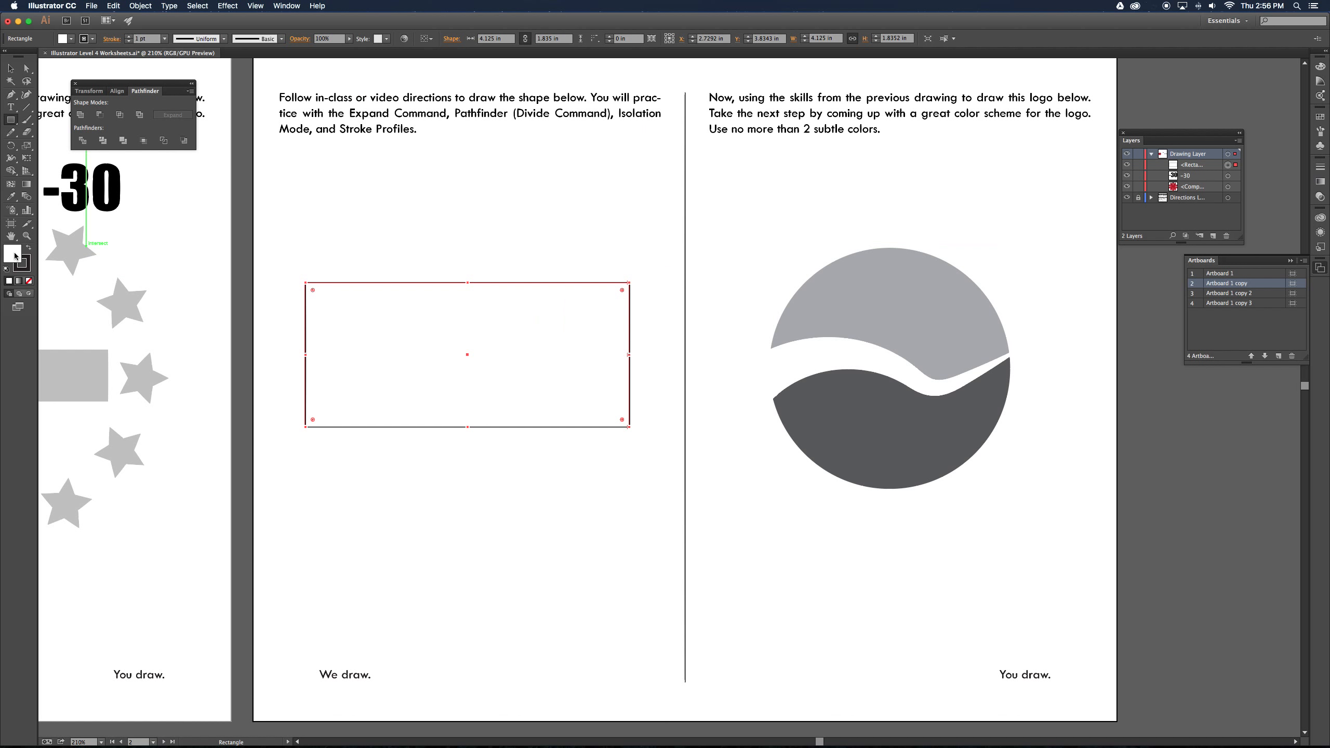
- Remove the fill from the rectangle outline so the artwork beneath shows through, then deselect it
{"action": "left_click", "coordinate": [29, 283]}
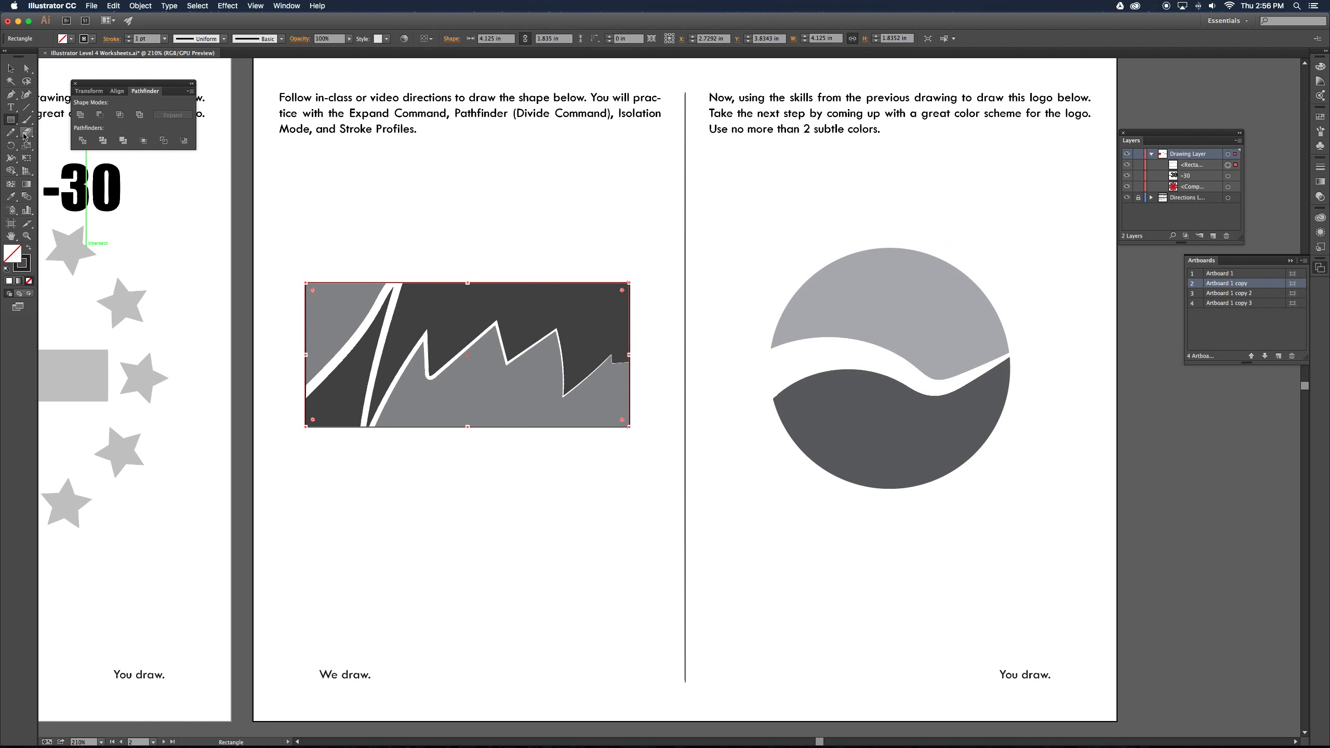
{"action": "left_click", "coordinate": [11, 69]}
{"action": "left_click", "coordinate": [453, 234]}
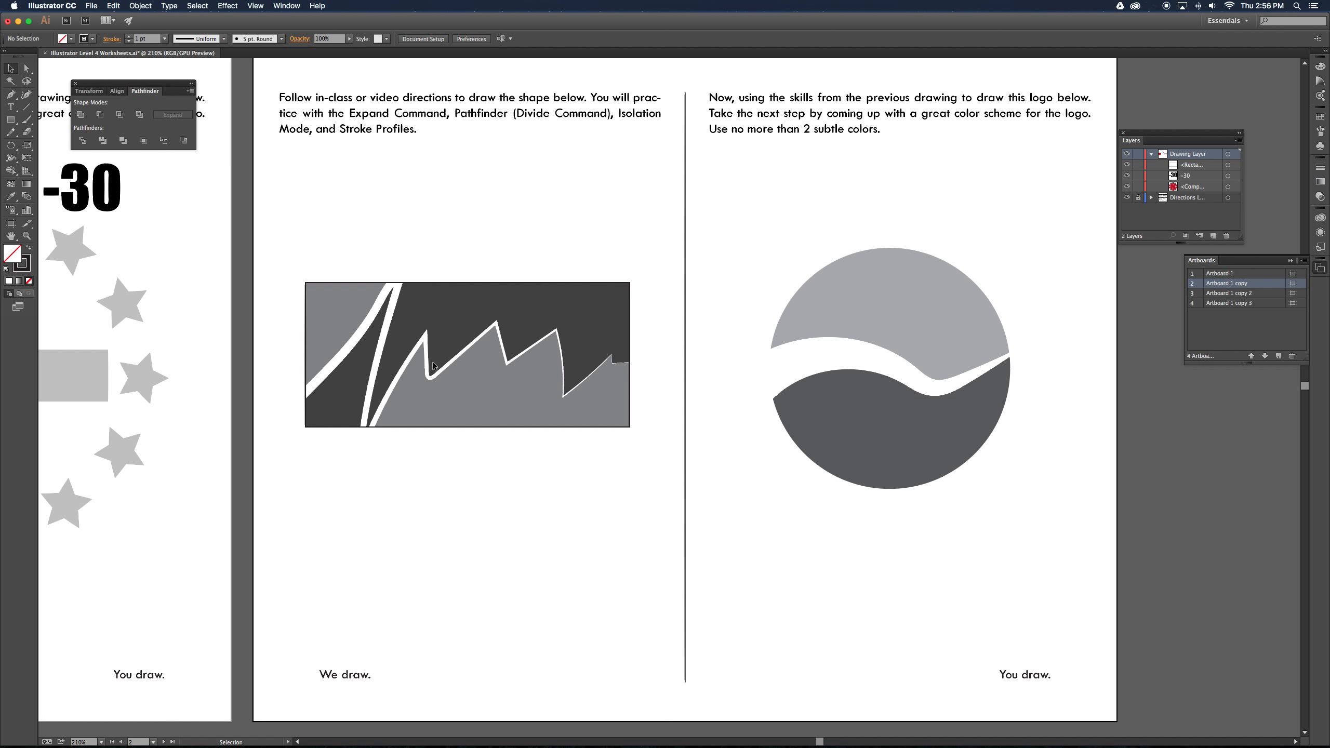
- Trace the jagged white line with the Pencil tool, starting and ending outside the rectangle, and set its stroke weight to 14 pt
{"action": "left_click", "coordinate": [11, 133]}
{"action": "mouse_move", "coordinate": [289, 401]}
{"action": "left_mouse_down"}
{"action": "mouse_move", "coordinate": [397, 266]}
{"action": "mouse_move", "coordinate": [361, 446]}
{"action": "mouse_move", "coordinate": [421, 344]}
{"action": "mouse_move", "coordinate": [427, 380]}
{"action": "mouse_move", "coordinate": [492, 330]}
{"action": "mouse_move", "coordinate": [507, 367]}
{"action": "mouse_move", "coordinate": [556, 330]}
{"action": "mouse_move", "coordinate": [570, 400]}
{"action": "mouse_move", "coordinate": [601, 352]}
{"action": "mouse_move", "coordinate": [603, 372]}
{"action": "mouse_move", "coordinate": [653, 372]}
{"action": "left_mouse_up"}
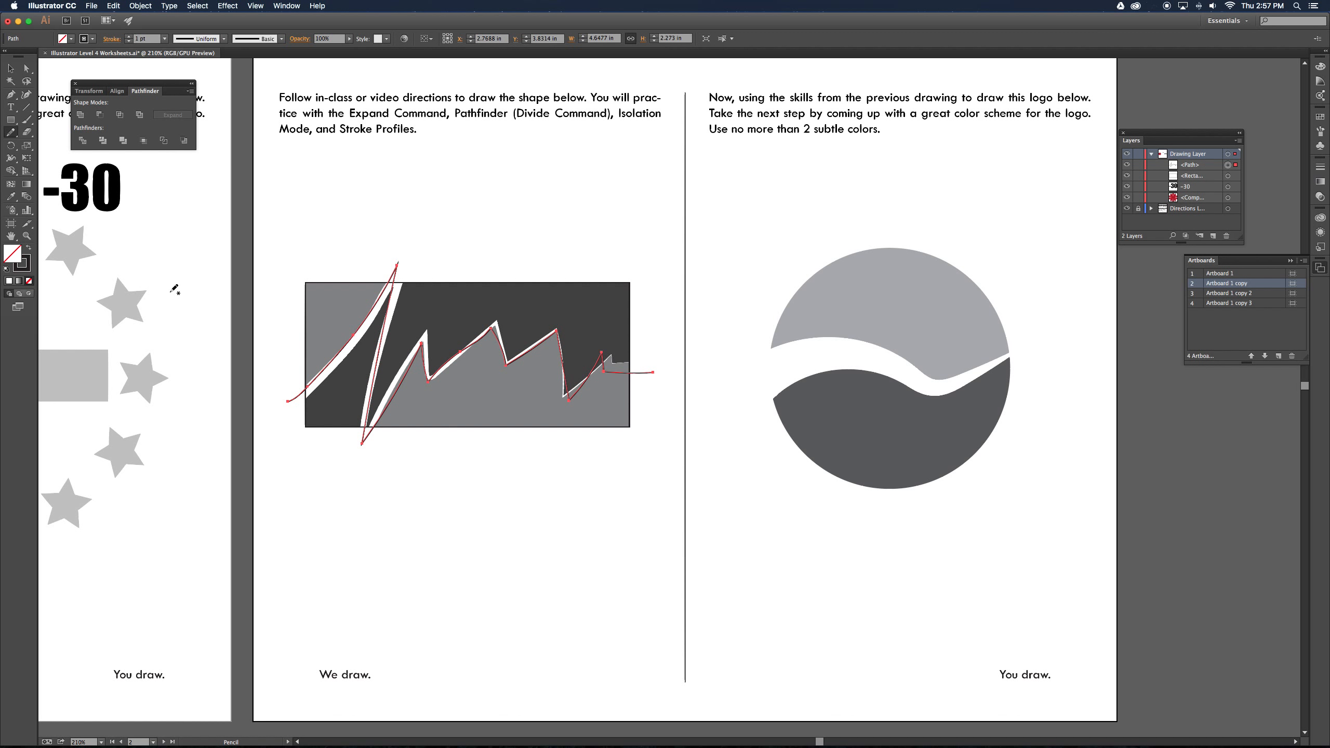
{"action": "left_click", "coordinate": [128, 36]}
{"action": "left_click", "coordinate": [128, 37]}
{"action": "left_click", "coordinate": [129, 36]}
{"action": "left_click", "coordinate": [129, 36]}
{"action": "left_click", "coordinate": [128, 36]}
{"action": "left_click", "coordinate": [128, 37]}
{"action": "left_click", "coordinate": [128, 37]}
{"action": "left_click", "coordinate": [129, 36]}
{"action": "left_click", "coordinate": [128, 37]}
{"action": "left_click", "coordinate": [128, 37]}
{"action": "left_click", "coordinate": [129, 37]}
{"action": "left_click", "coordinate": [128, 37]}
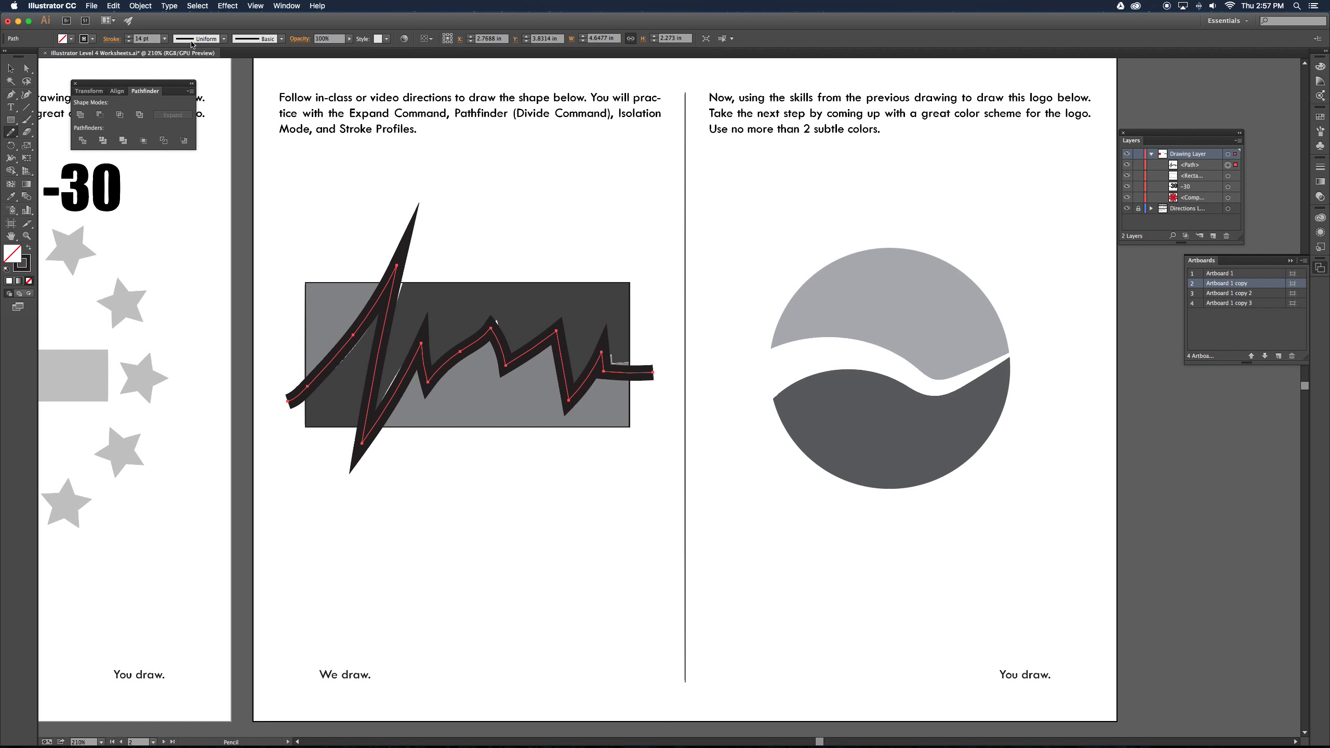
- Try several width profiles on the zigzag stroke, ending with the one that tapers from thick at the start to a point
{"action": "left_click", "coordinate": [213, 43]}
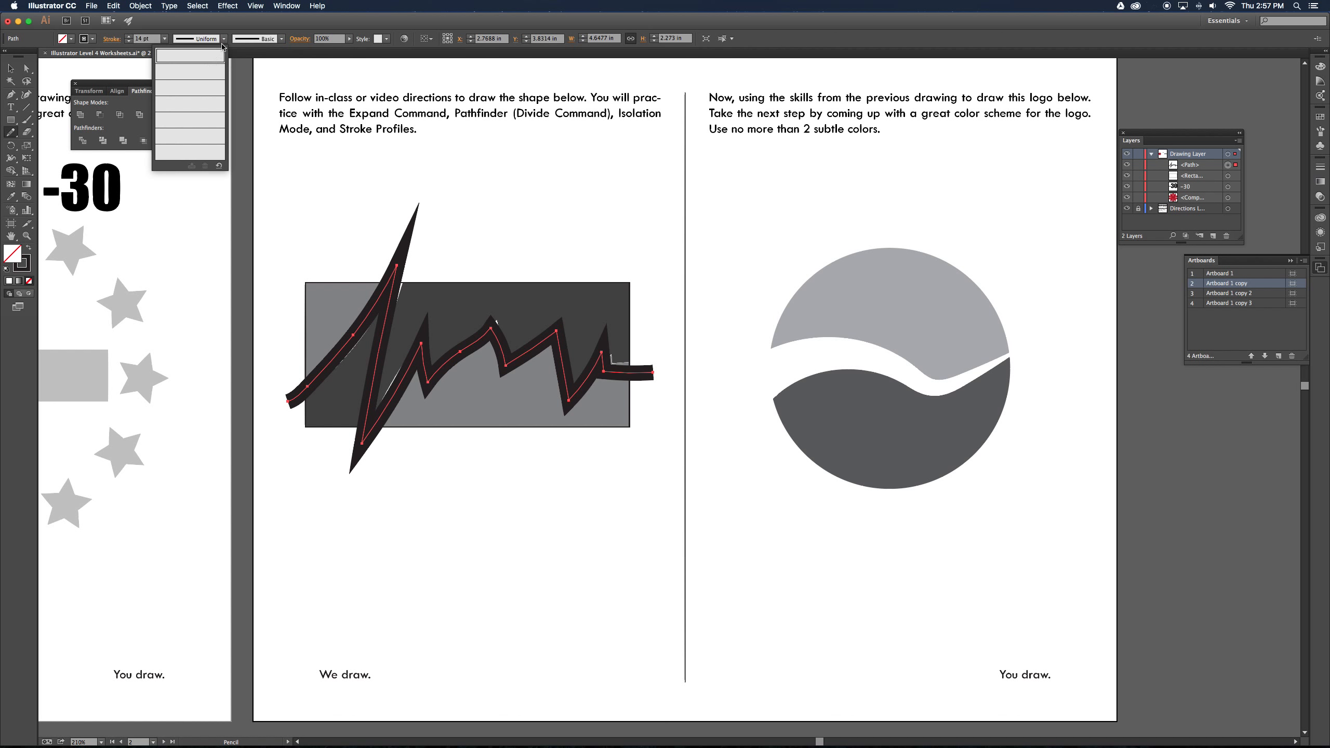
{"action": "left_click", "coordinate": [205, 63]}
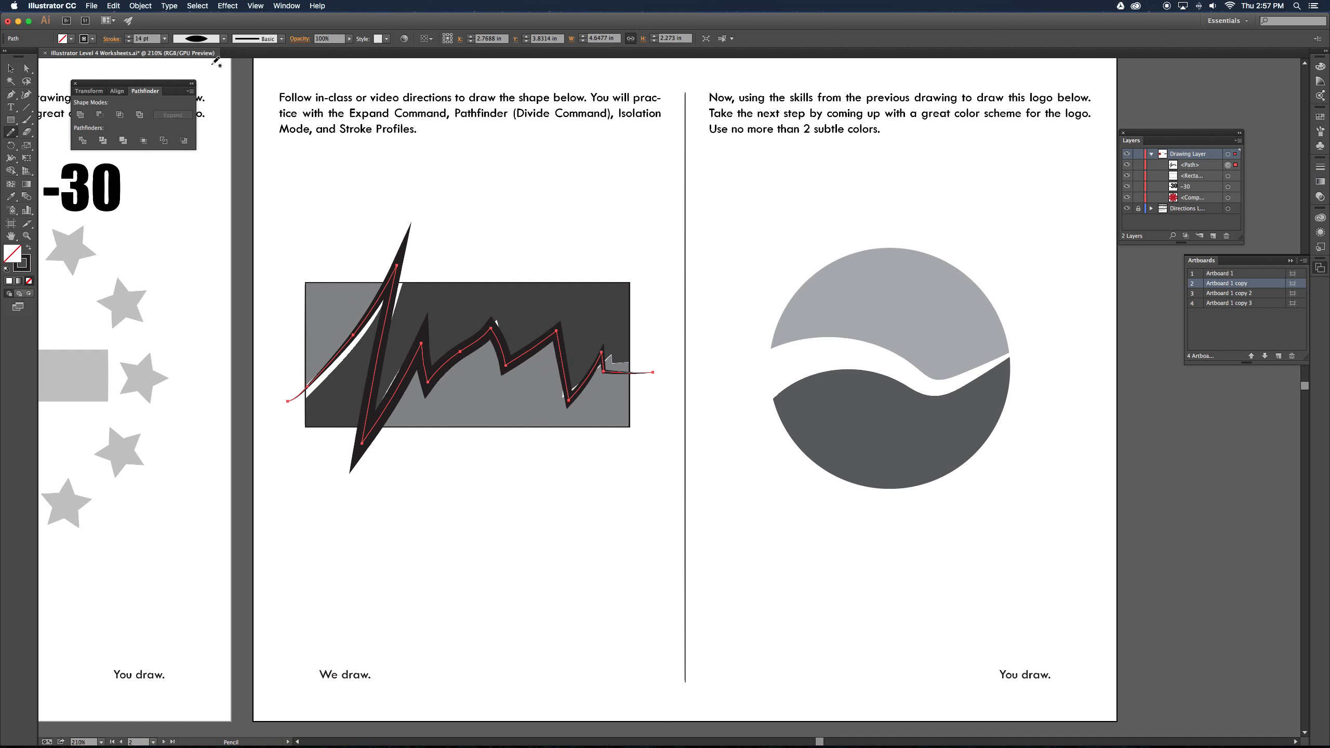
{"action": "left_click", "coordinate": [223, 39]}
{"action": "left_click", "coordinate": [193, 87]}
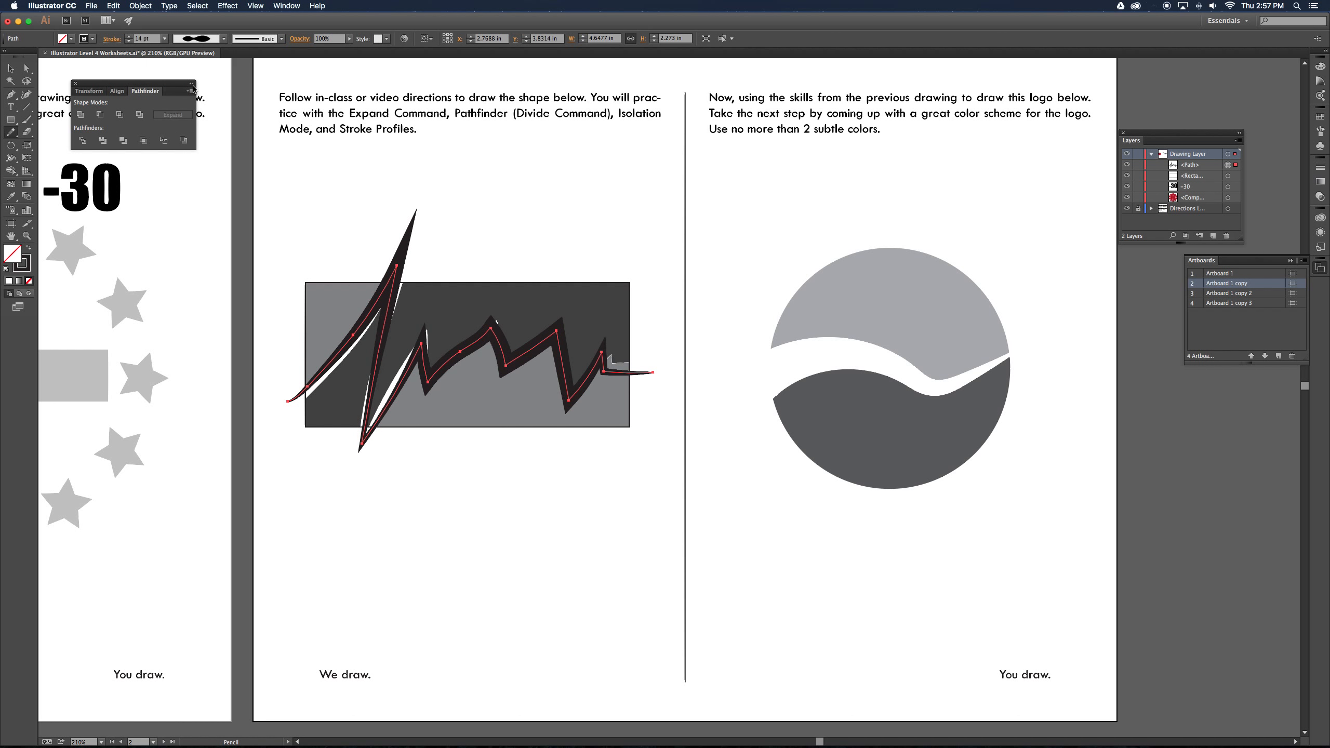
{"action": "left_click", "coordinate": [224, 39]}
{"action": "left_click", "coordinate": [198, 109]}
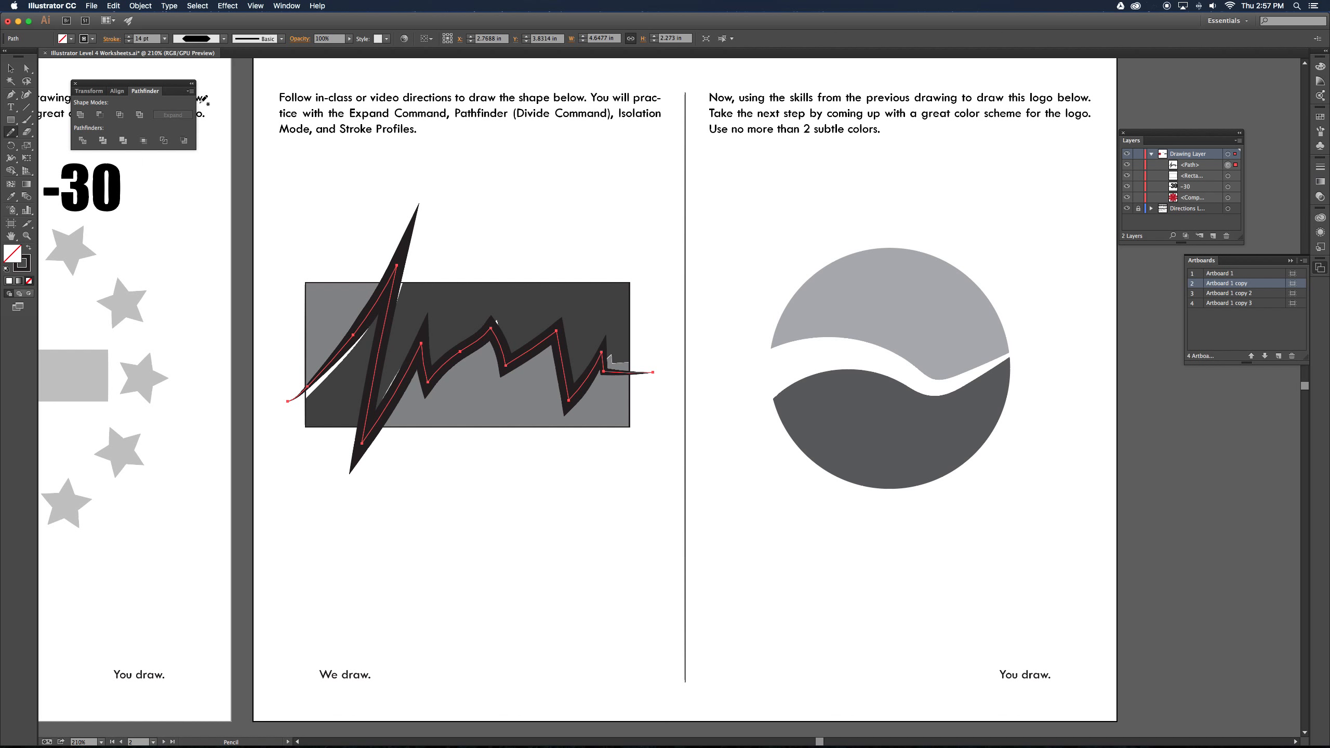
{"action": "left_click", "coordinate": [223, 39]}
{"action": "left_click", "coordinate": [191, 122]}
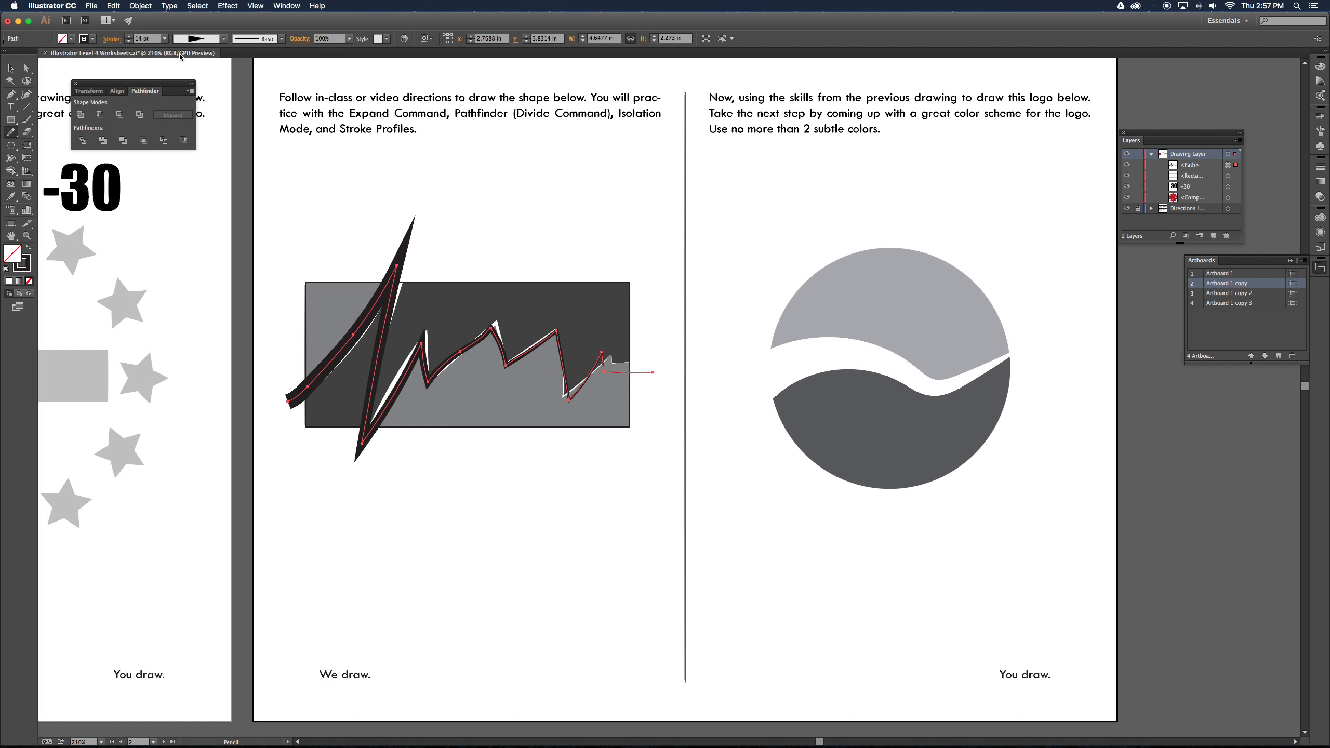
- Increase the stroke weight of the tapered zigzag line to 24 pt
{"action": "left_click", "coordinate": [129, 36]}
{"action": "left_click", "coordinate": [128, 36]}
{"action": "left_click", "coordinate": [128, 36]}
{"action": "left_click", "coordinate": [129, 37]}
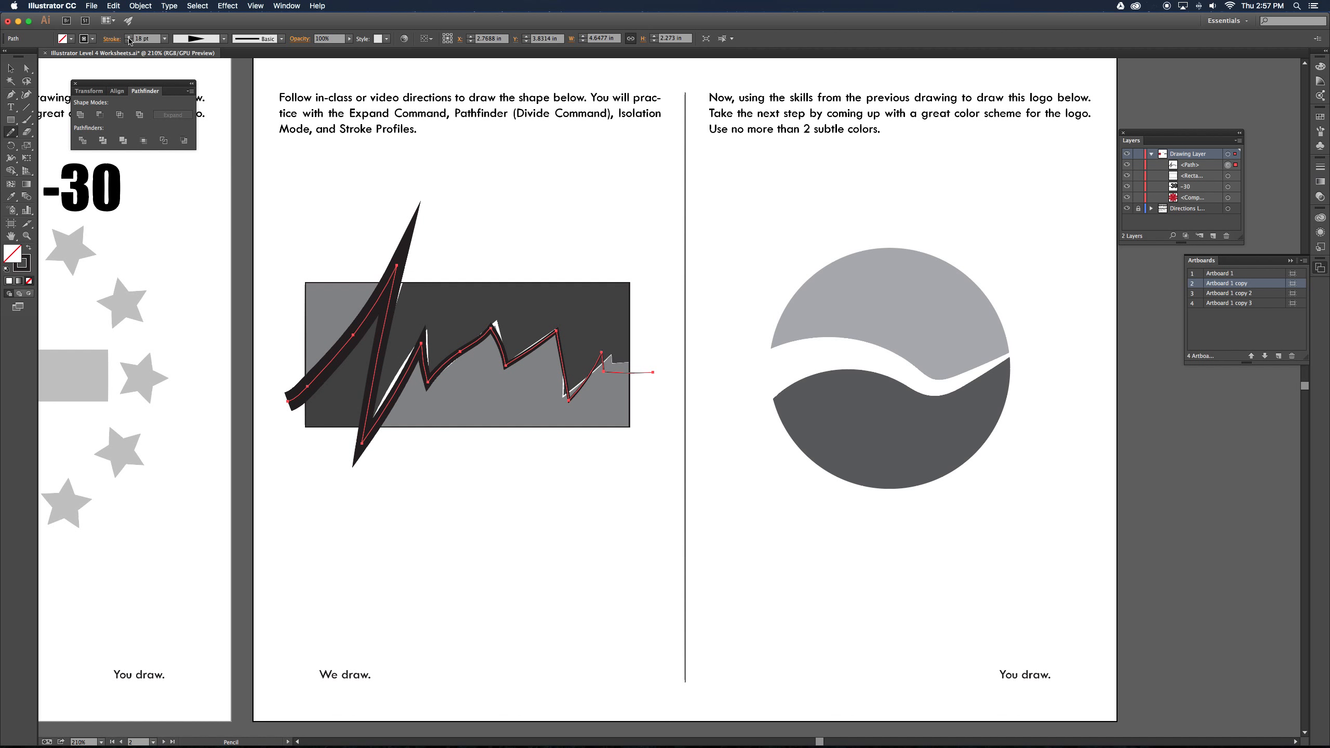
{"action": "left_click", "coordinate": [128, 37]}
{"action": "left_click", "coordinate": [129, 36]}
{"action": "left_click", "coordinate": [129, 36]}
{"action": "left_click", "coordinate": [128, 36]}
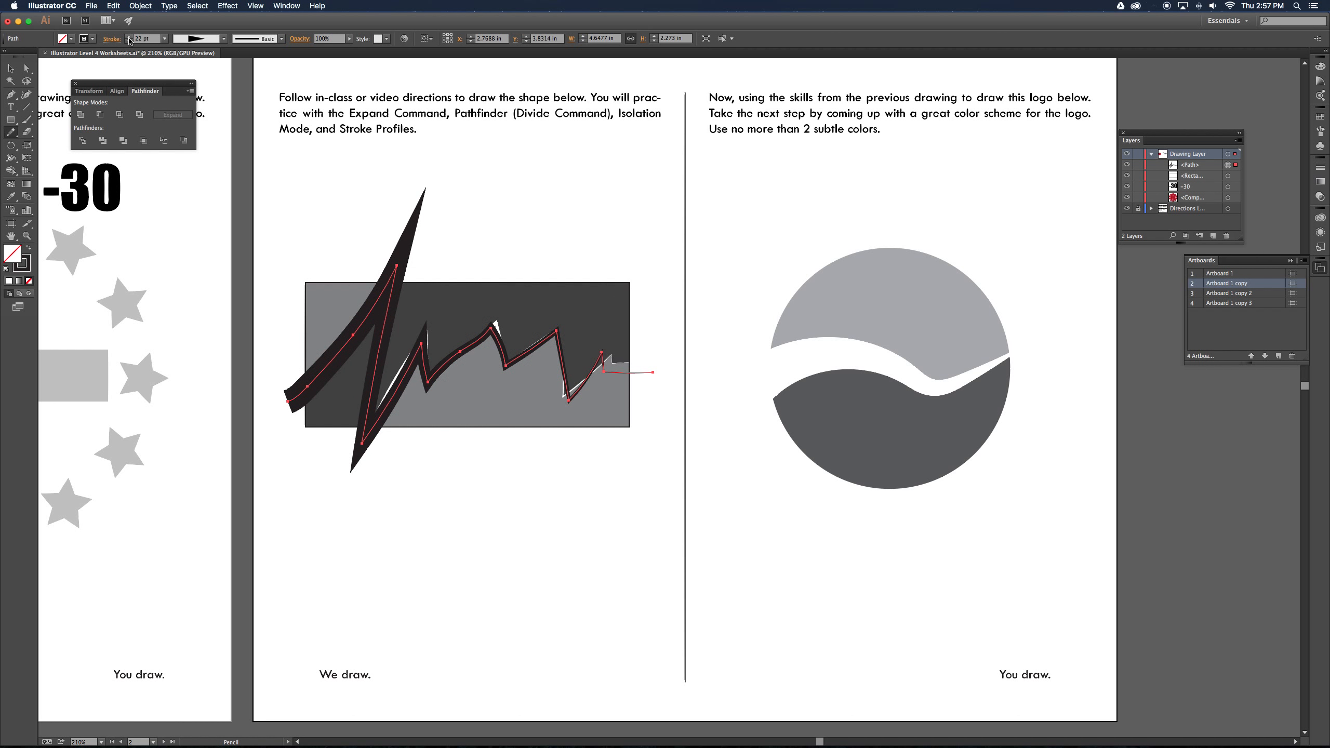
{"action": "left_click", "coordinate": [129, 36]}
{"action": "left_click", "coordinate": [128, 36]}
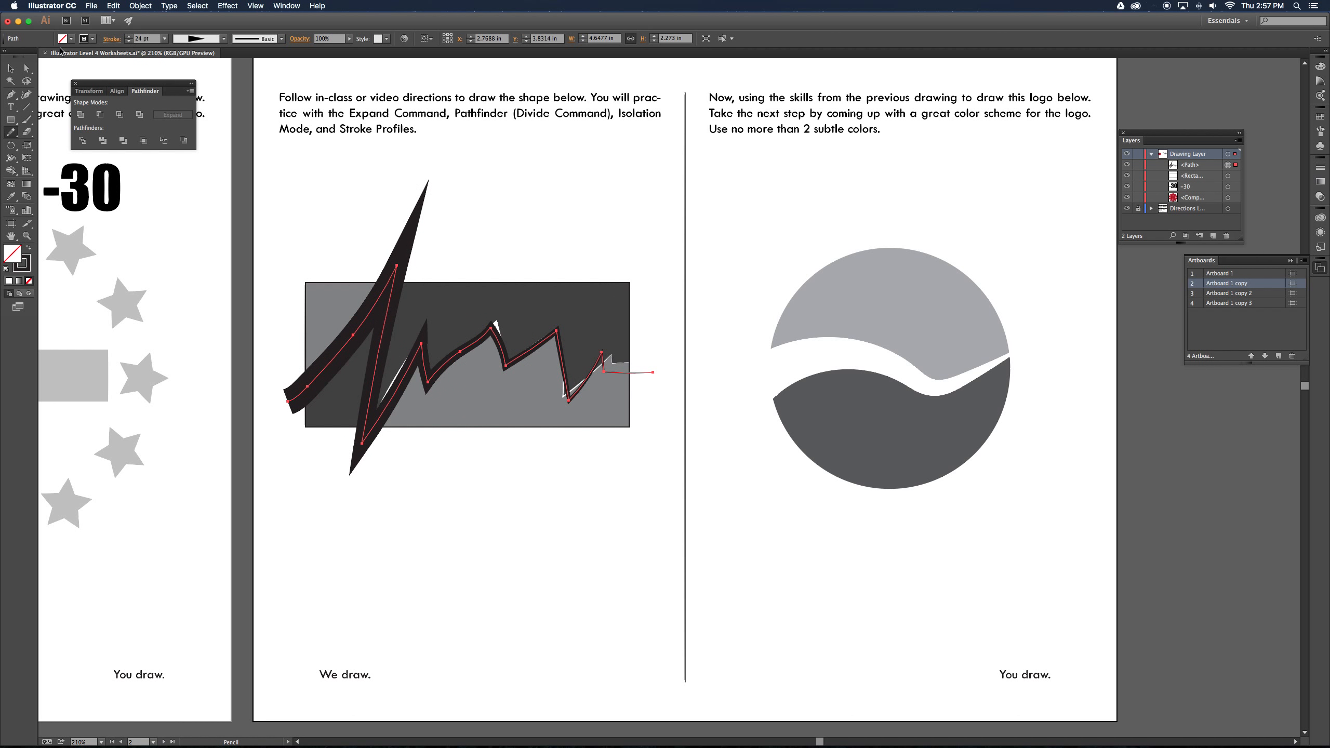
- Give the rectangle behind the zigzag the default white fill and black stroke
{"action": "left_click", "coordinate": [11, 68]}
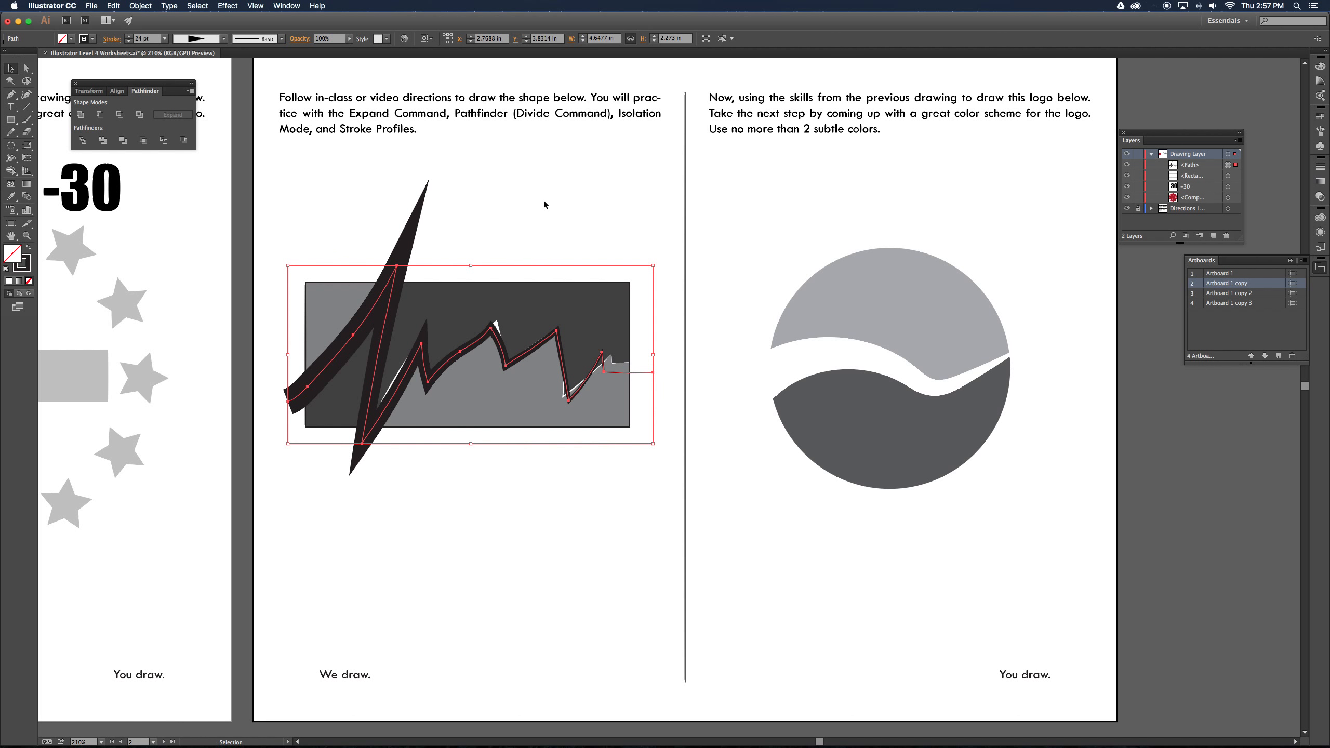
{"action": "left_click", "coordinate": [468, 203]}
{"action": "left_click", "coordinate": [479, 288]}
{"action": "key", "text": "d"}
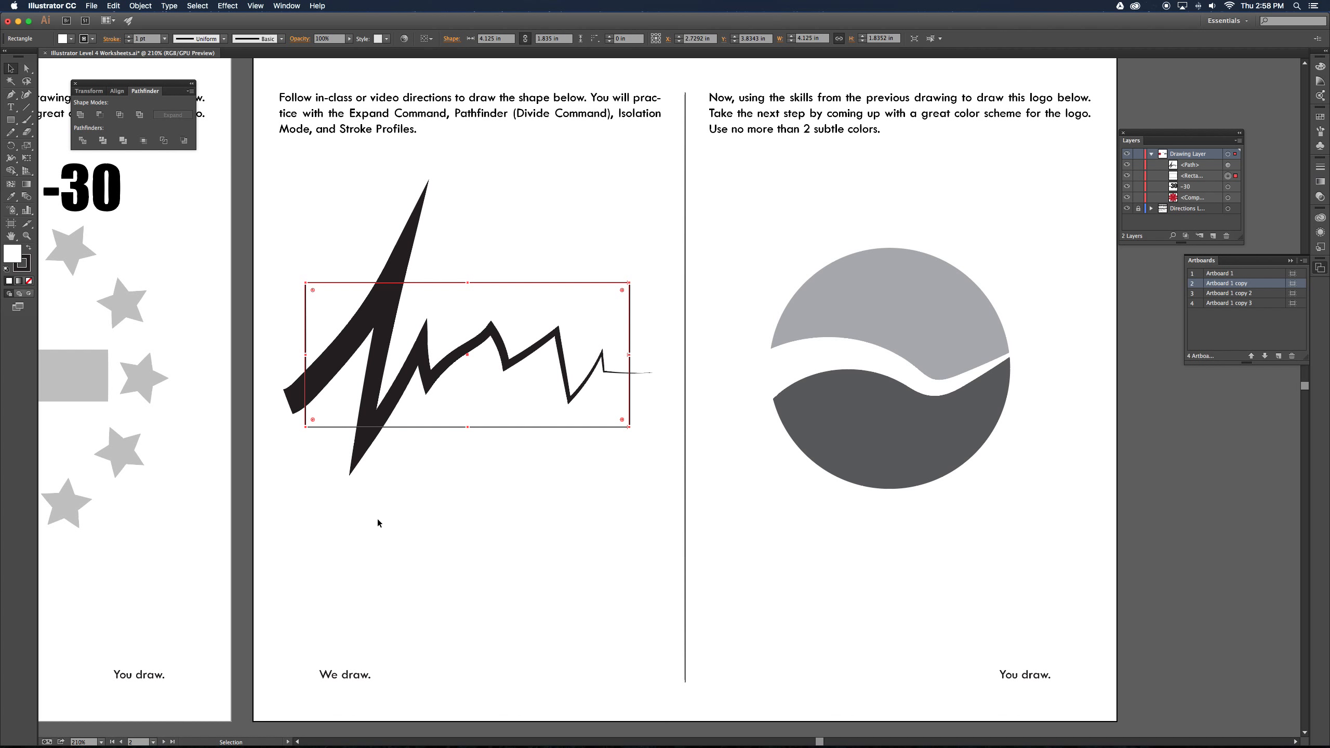
- Expand the zigzag stroke into filled shapes and unite them into a single shape
{"action": "left_click", "coordinate": [401, 265]}
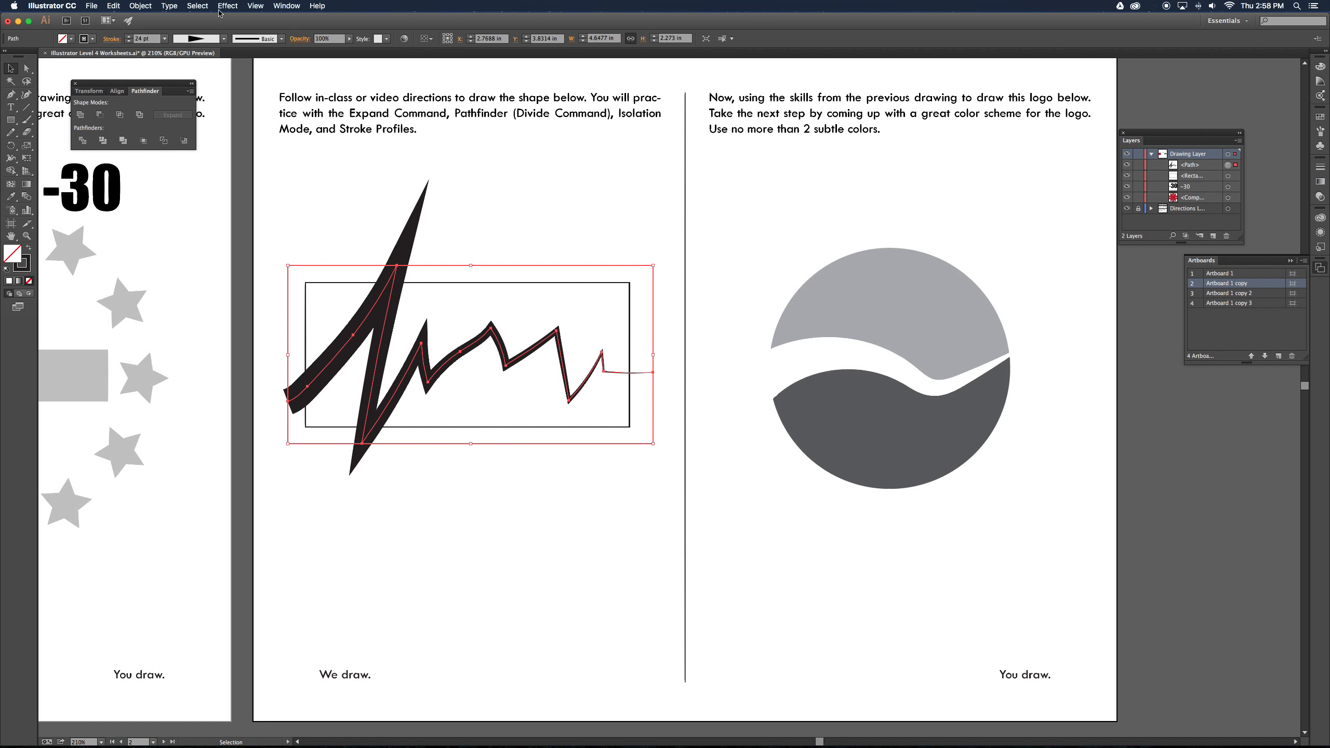
{"action": "left_click", "coordinate": [140, 6]}
{"action": "left_click", "coordinate": [166, 122]}
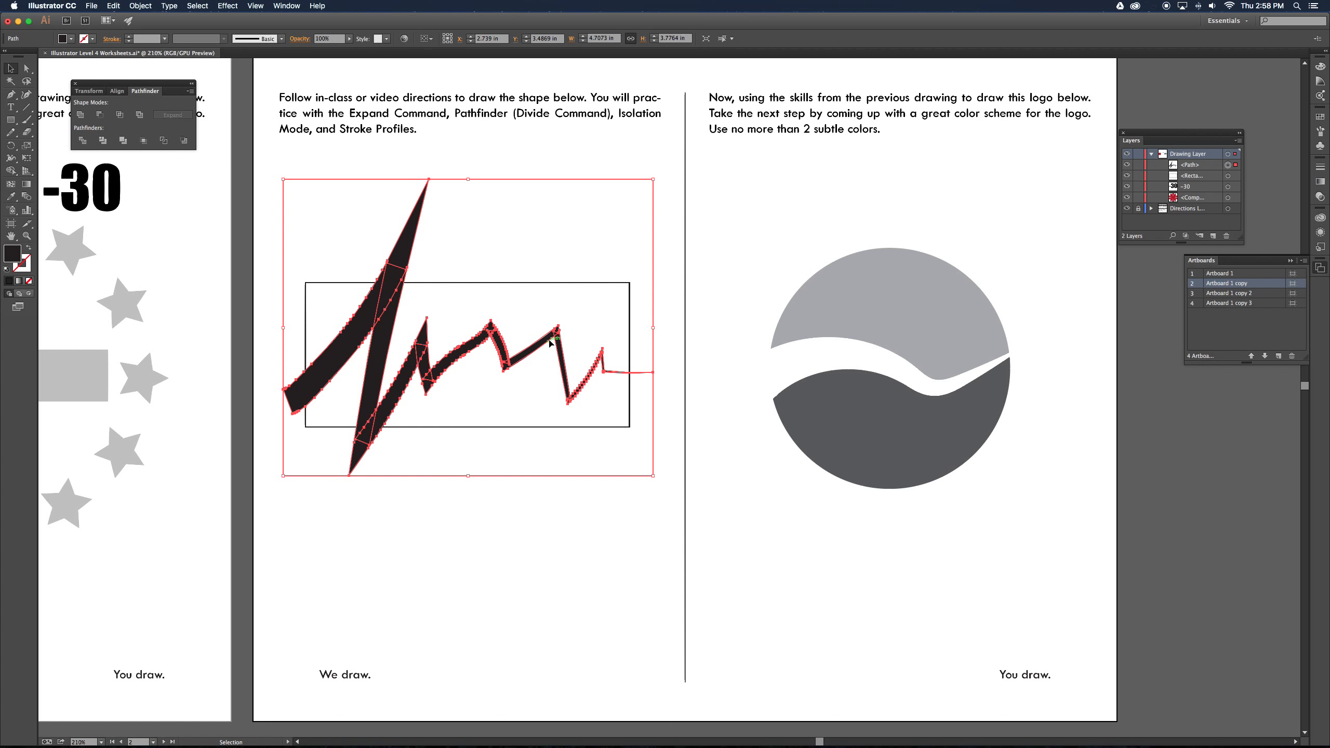
{"action": "left_click", "coordinate": [80, 115]}
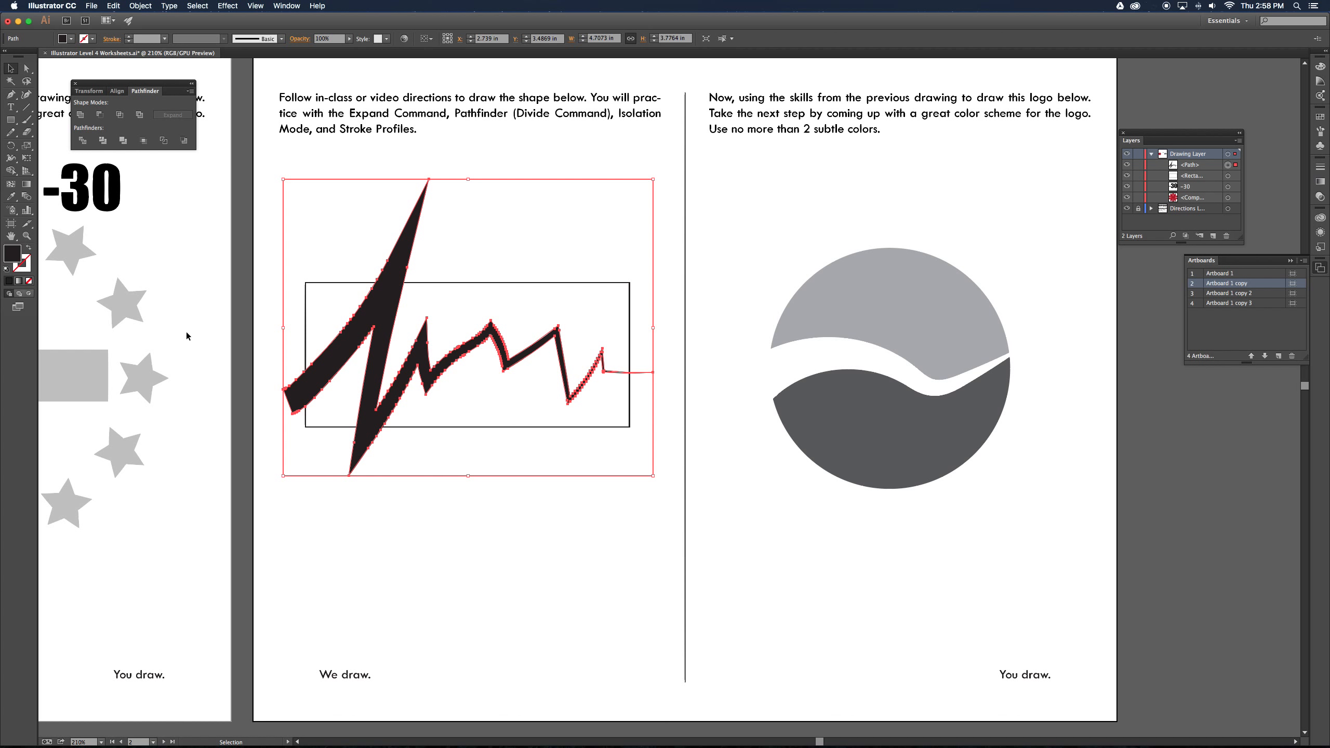
{"action": "left_click", "coordinate": [349, 521]}
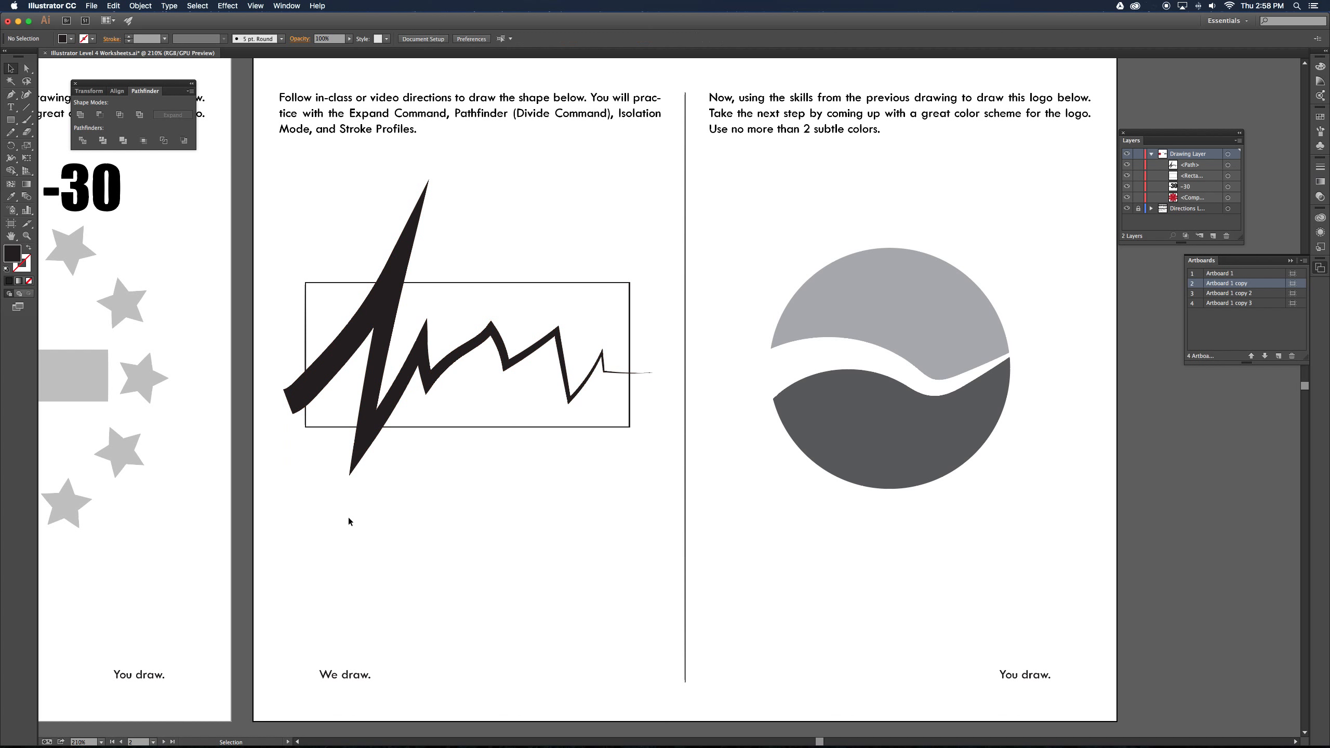
- Divide the rectangle and the zigzag shape together with the Pathfinder Divide command
{"action": "left_click", "coordinate": [304, 325]}
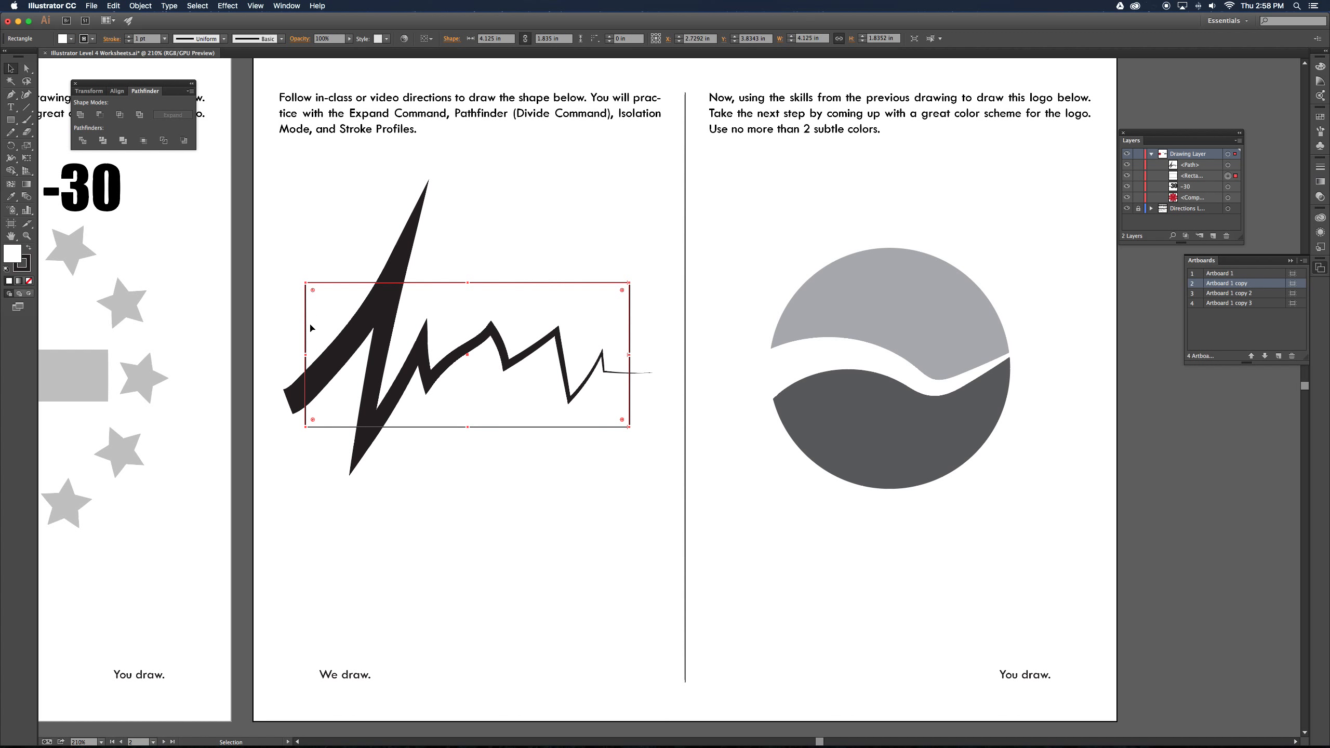
{"action": "left_click", "coordinate": [360, 349], "text": "shift"}
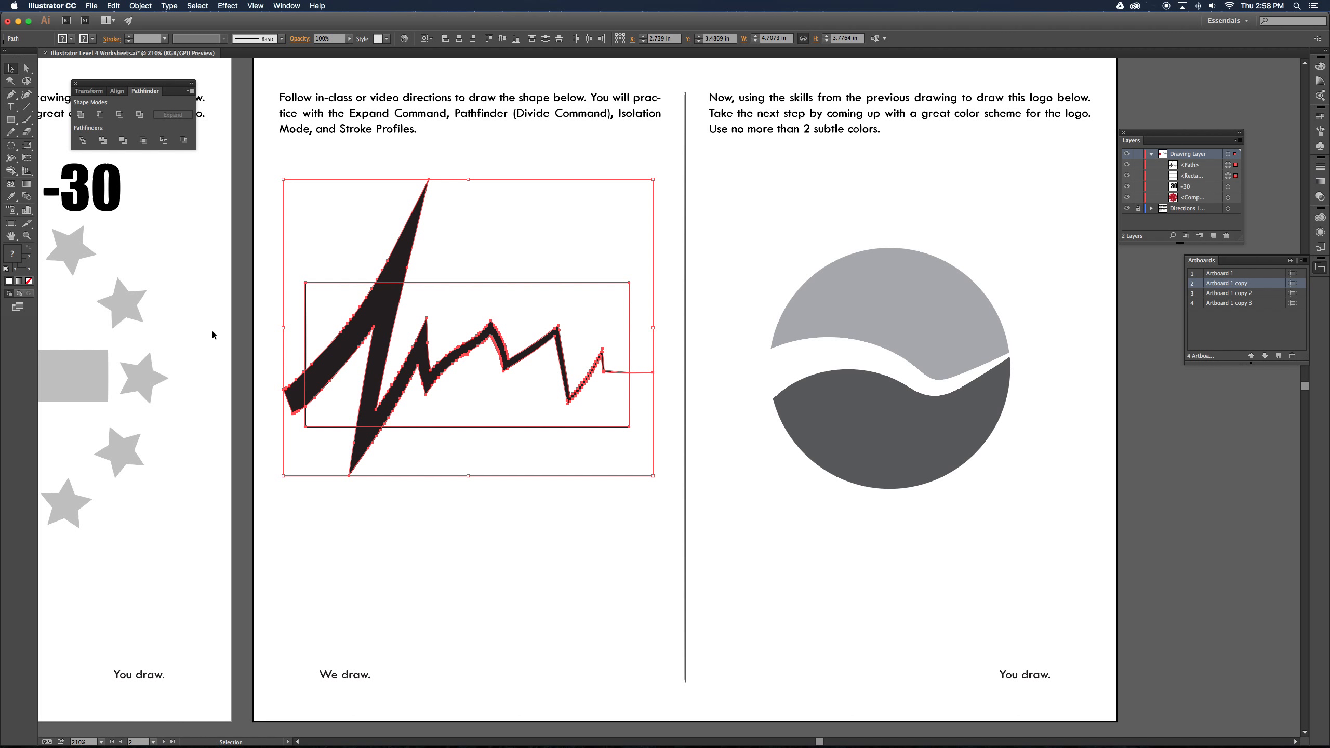
{"action": "left_click", "coordinate": [83, 144]}
{"action": "left_click", "coordinate": [82, 141]}
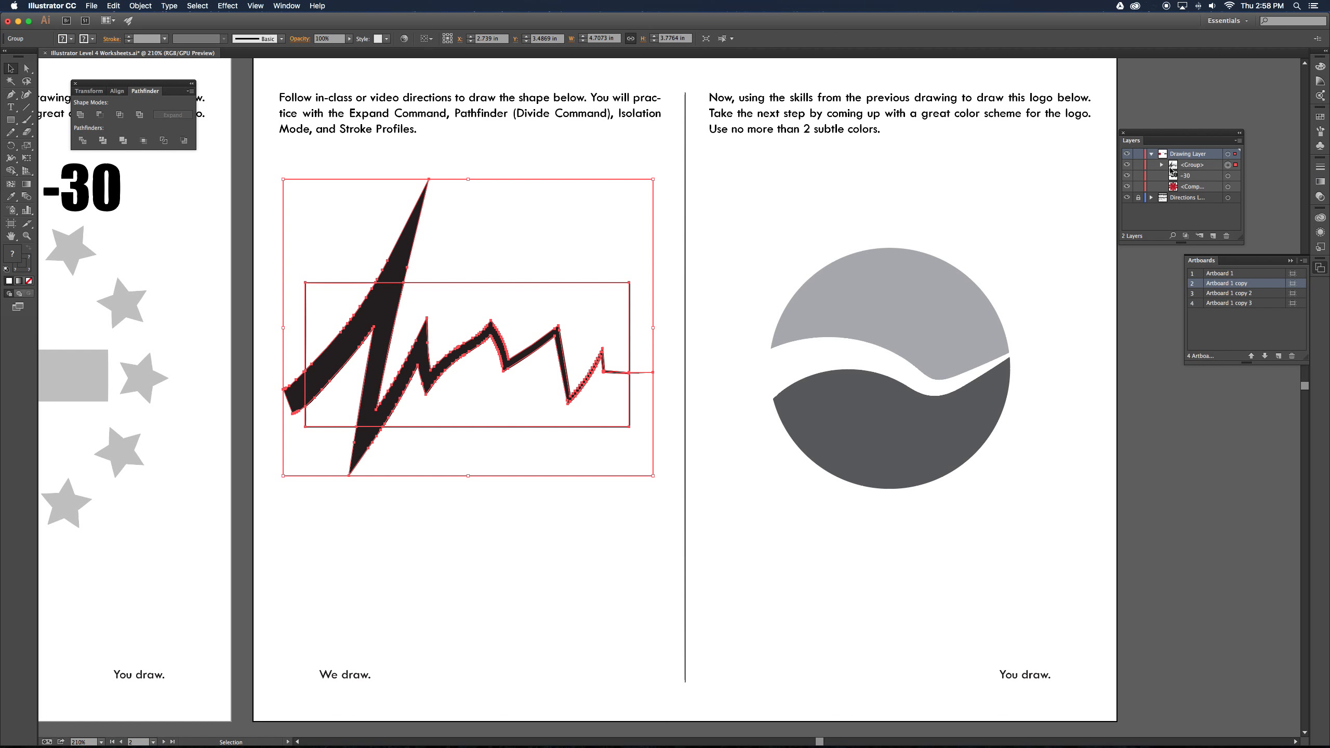
- Isolate the divided group and delete the four zigzag pieces outside the rectangle and the black zigzag band inside it
{"action": "double_click", "coordinate": [433, 307]}
{"action": "left_click", "coordinate": [378, 303]}
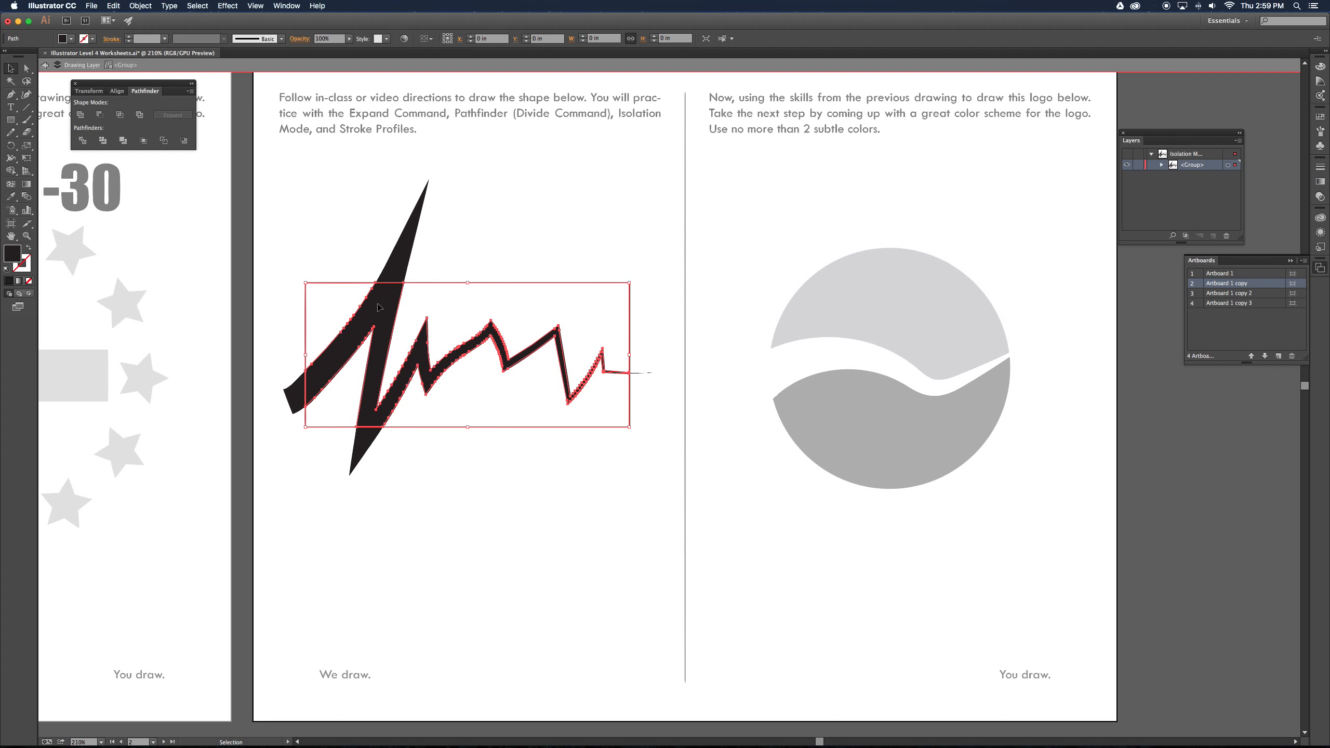
{"action": "left_click", "coordinate": [397, 266]}
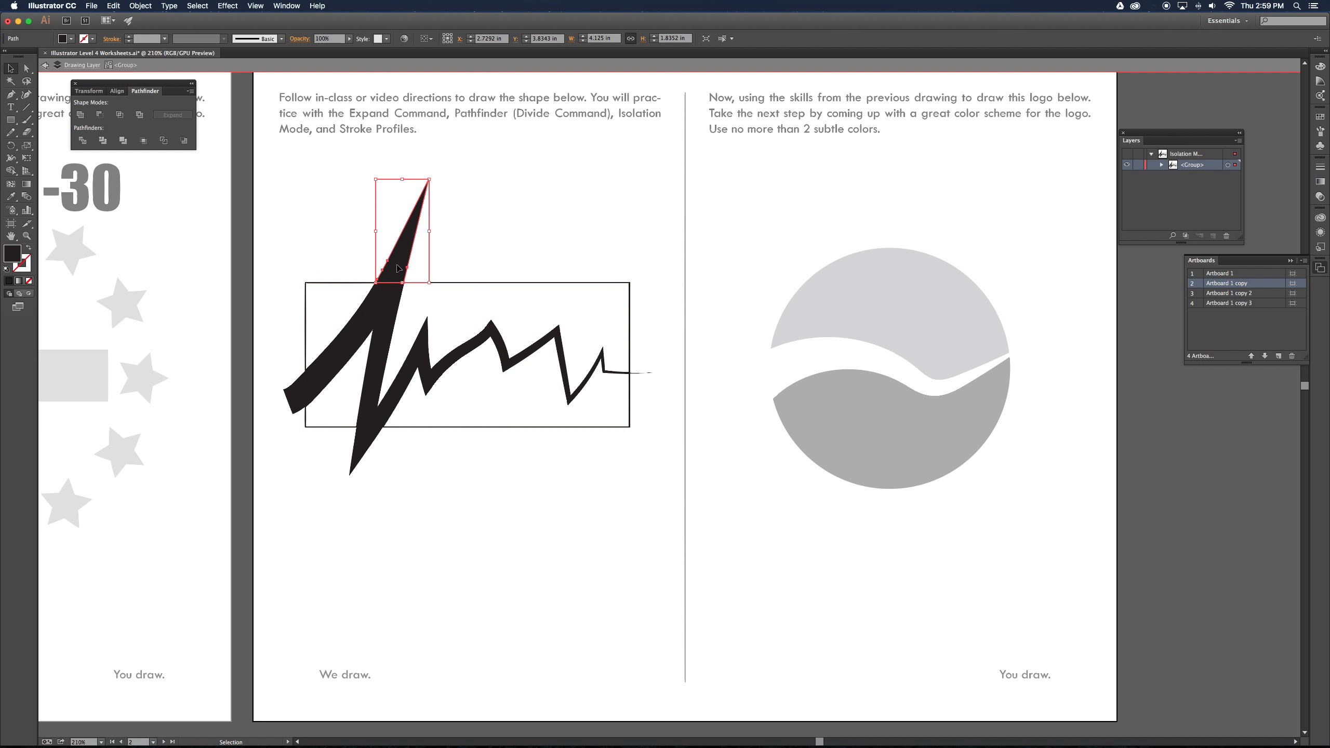
{"action": "left_click", "coordinate": [295, 389]}
{"action": "left_click", "coordinate": [363, 444]}
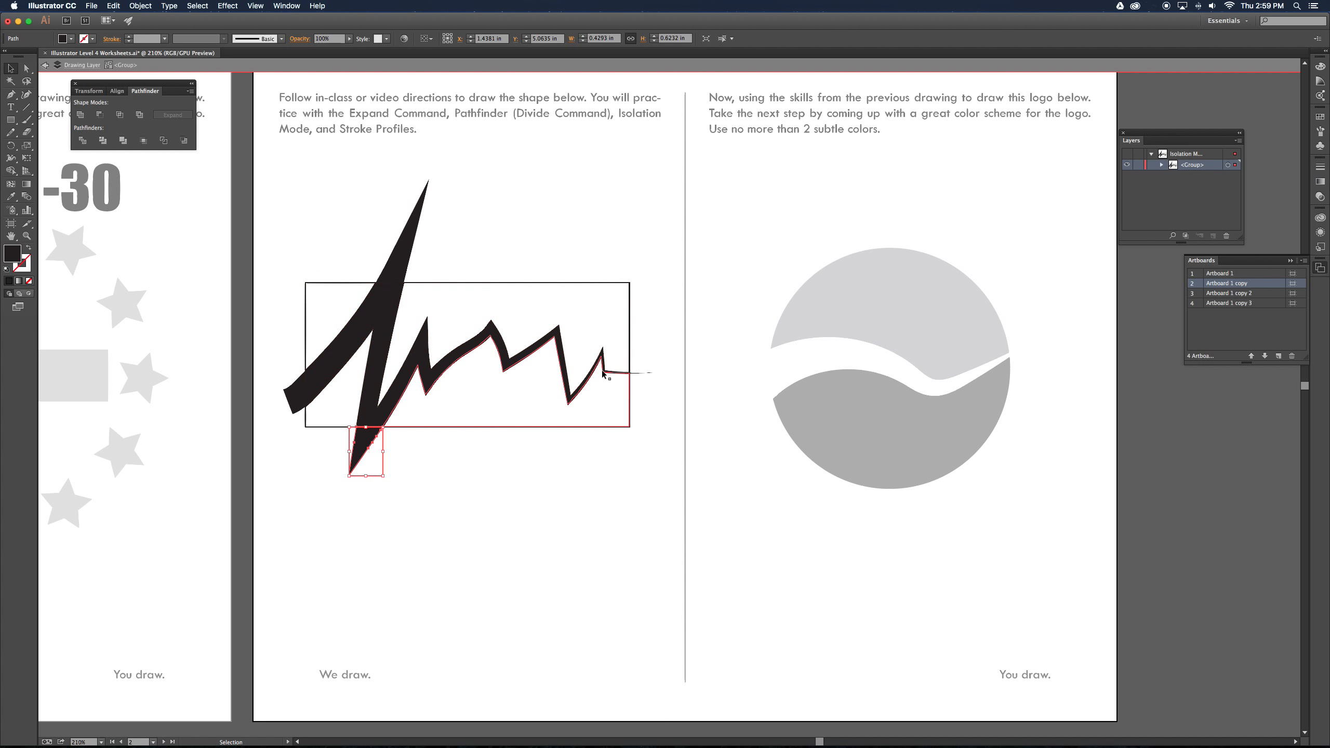
{"action": "left_click", "coordinate": [642, 373]}
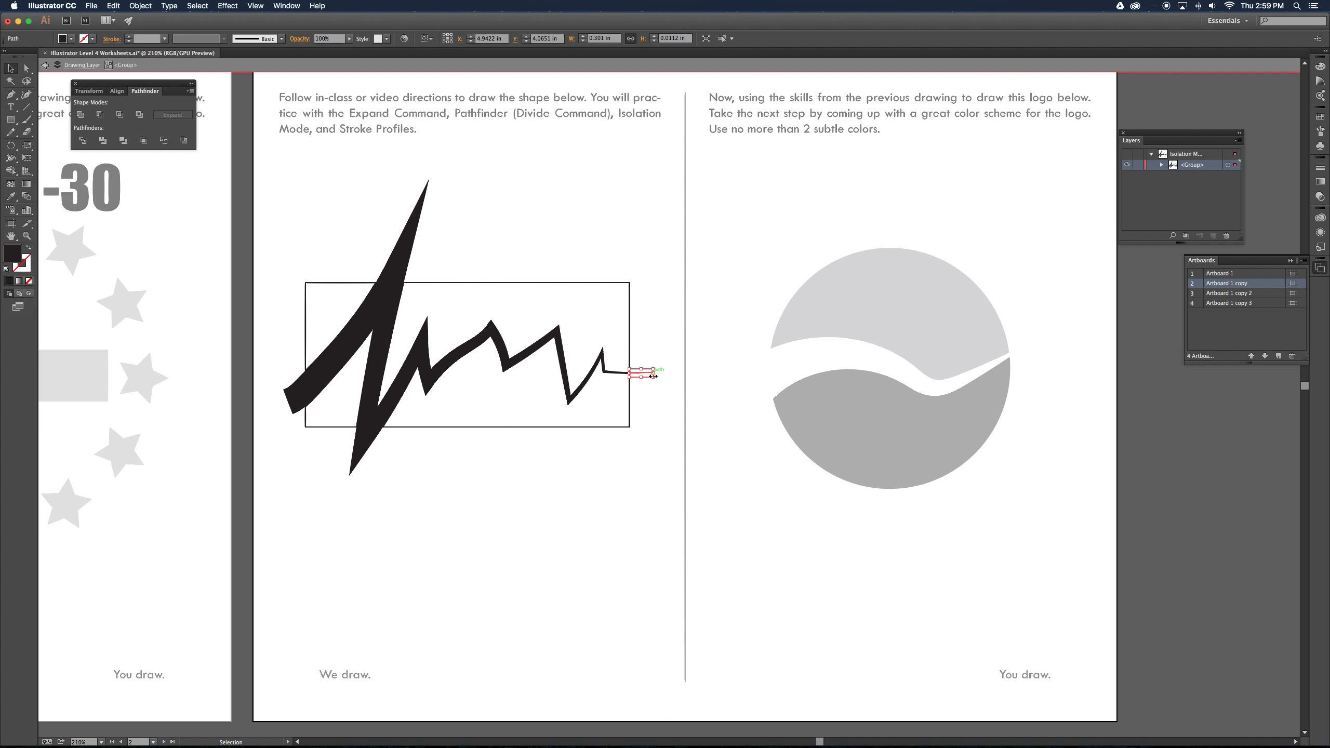
{"action": "left_click", "coordinate": [651, 374]}
{"action": "left_click", "coordinate": [395, 258]}
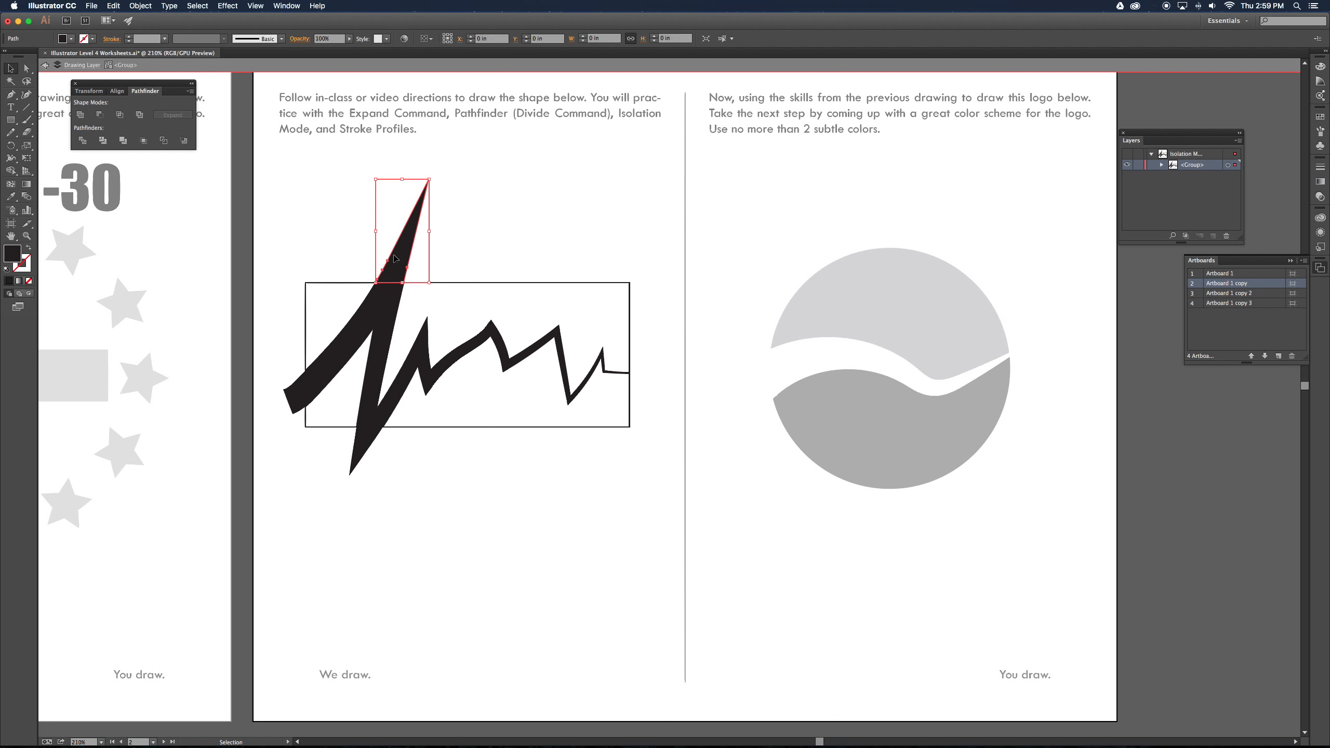
{"action": "key", "text": "Delete"}
{"action": "left_click", "coordinate": [291, 390]}
{"action": "key", "text": "Delete"}
{"action": "left_click", "coordinate": [369, 448]}
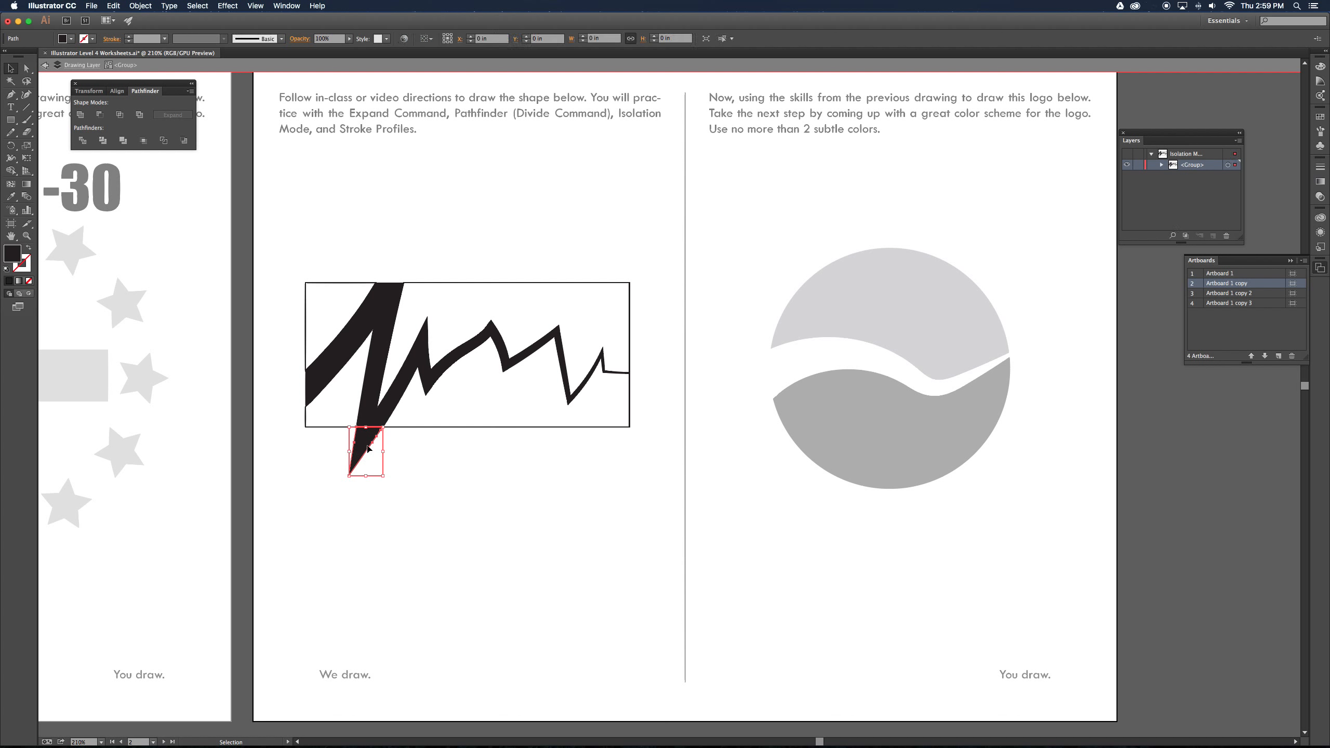
{"action": "key", "text": "Delete"}
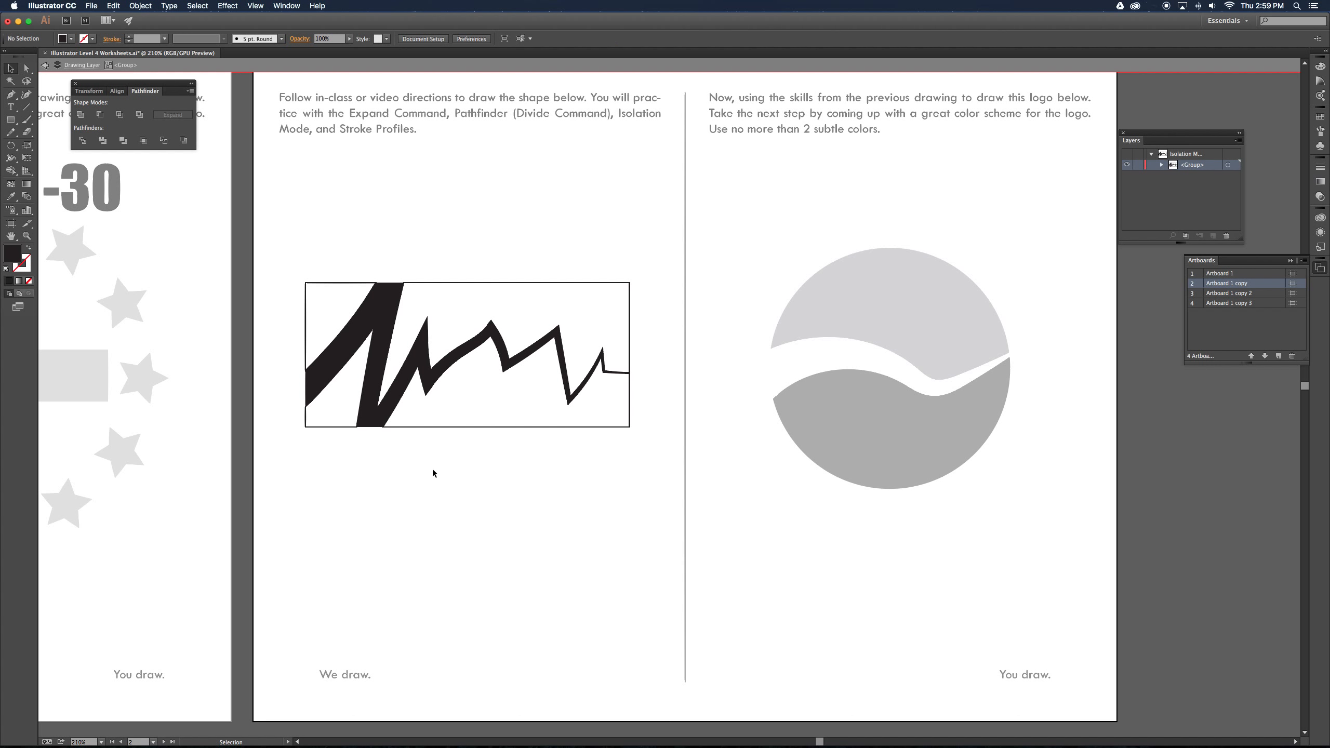
{"action": "left_click", "coordinate": [342, 354]}
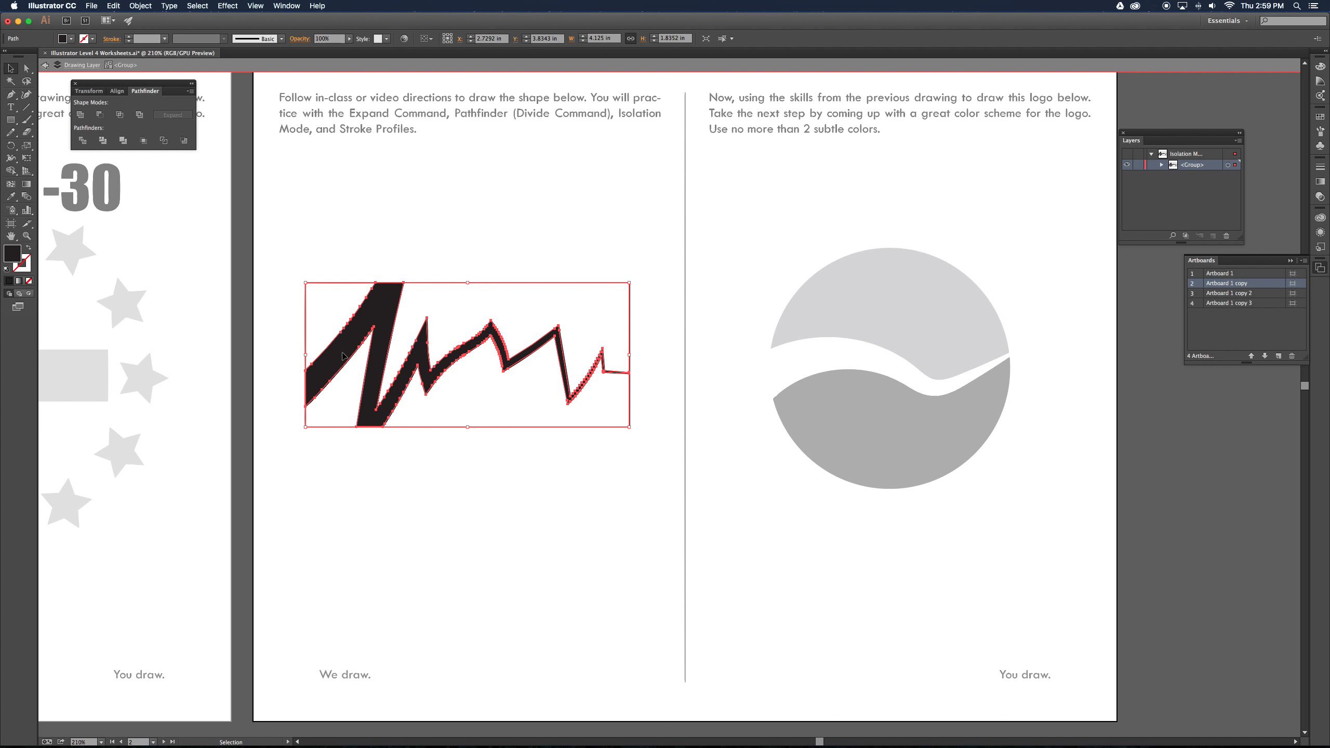
{"action": "key", "text": "Delete"}
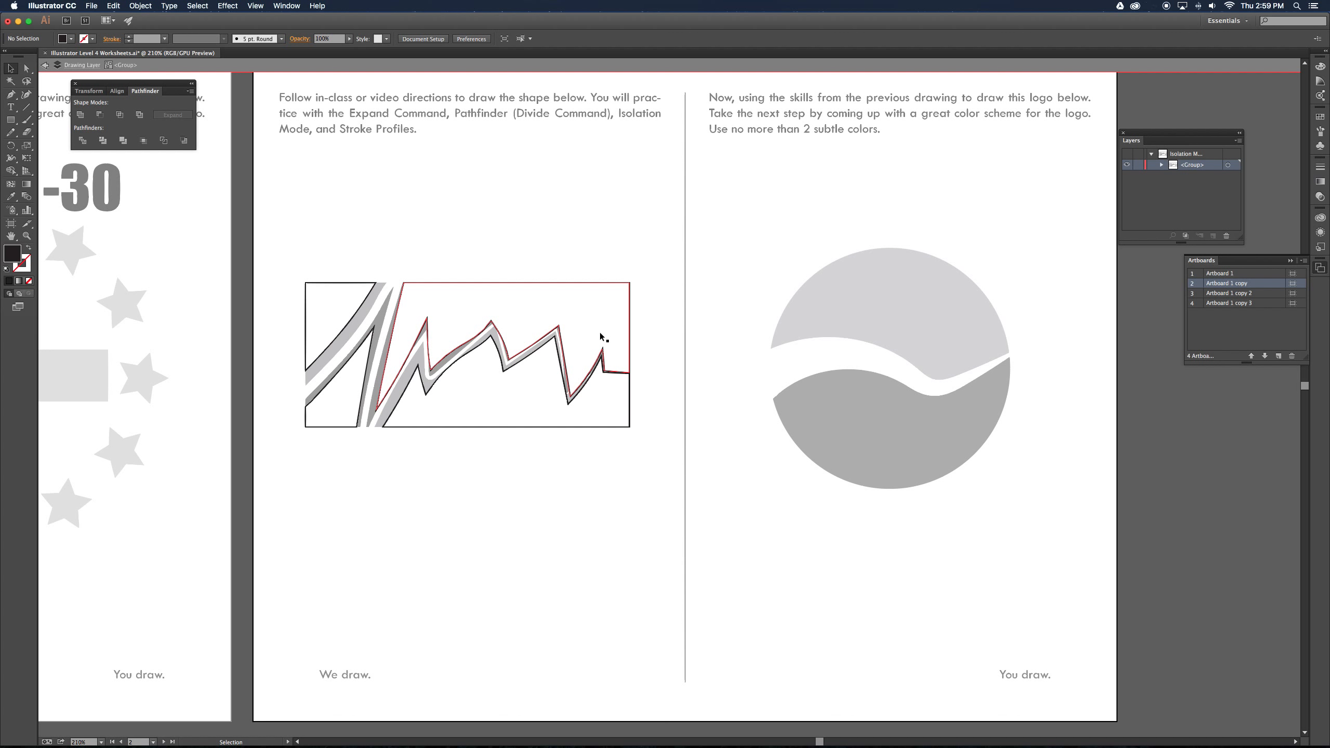
- Leave isolation mode and hide the directions layer
{"action": "left_click", "coordinate": [612, 235]}
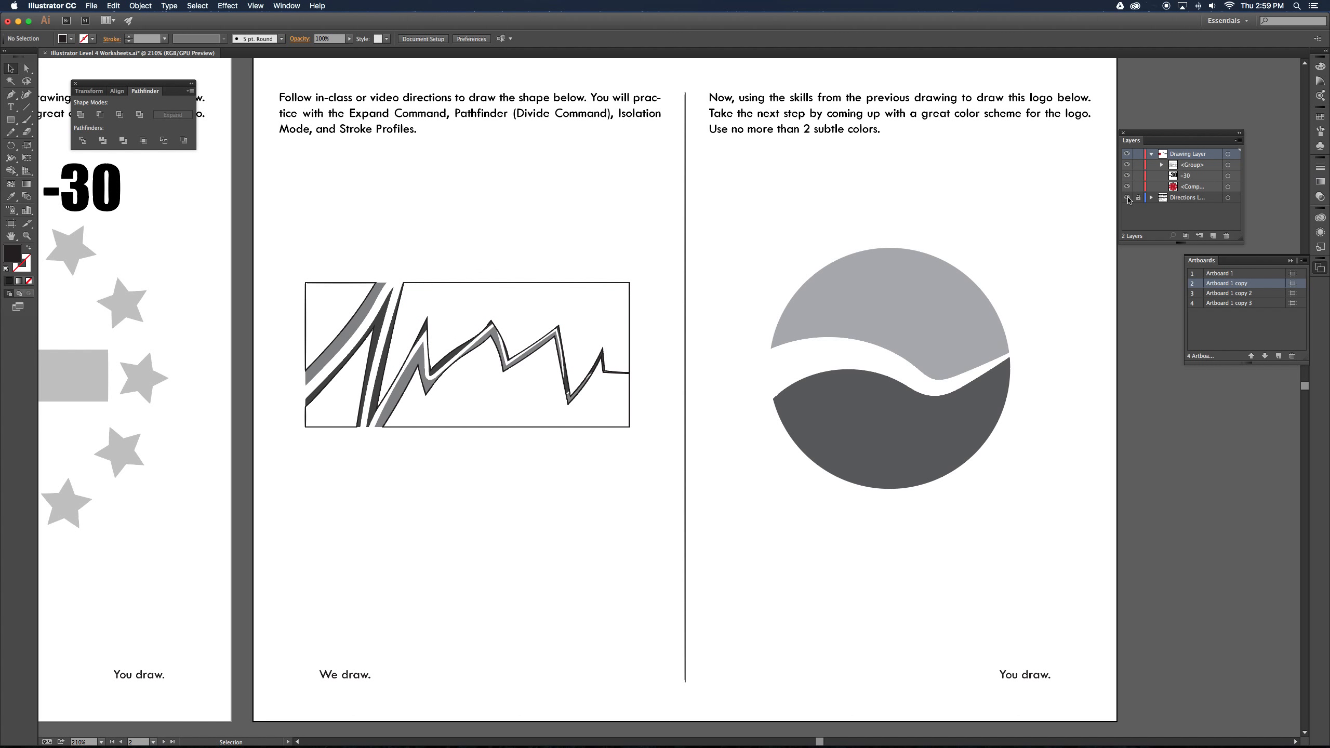
{"action": "left_click", "coordinate": [1127, 197]}
{"action": "left_click", "coordinate": [567, 336]}
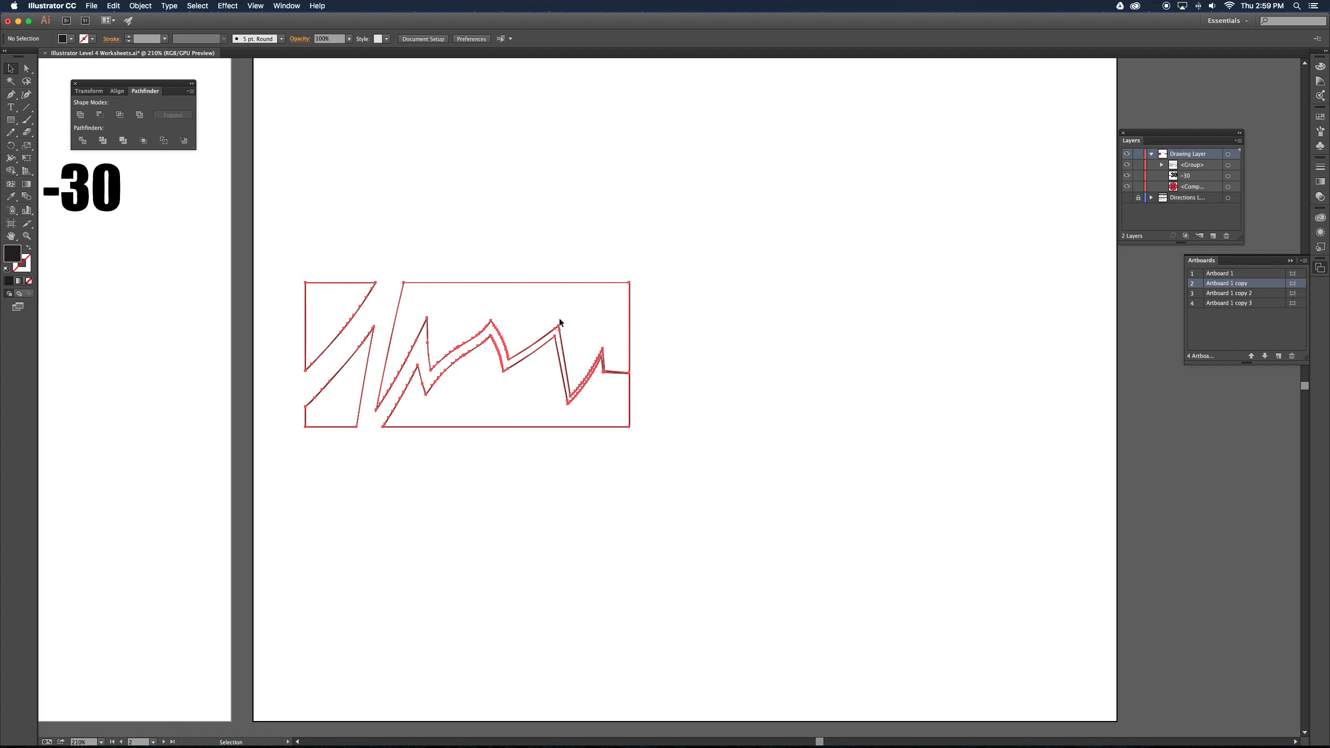
- Isolate the group again and fill the large upper-right piece with dark red A01F28
{"action": "double_click", "coordinate": [440, 306]}
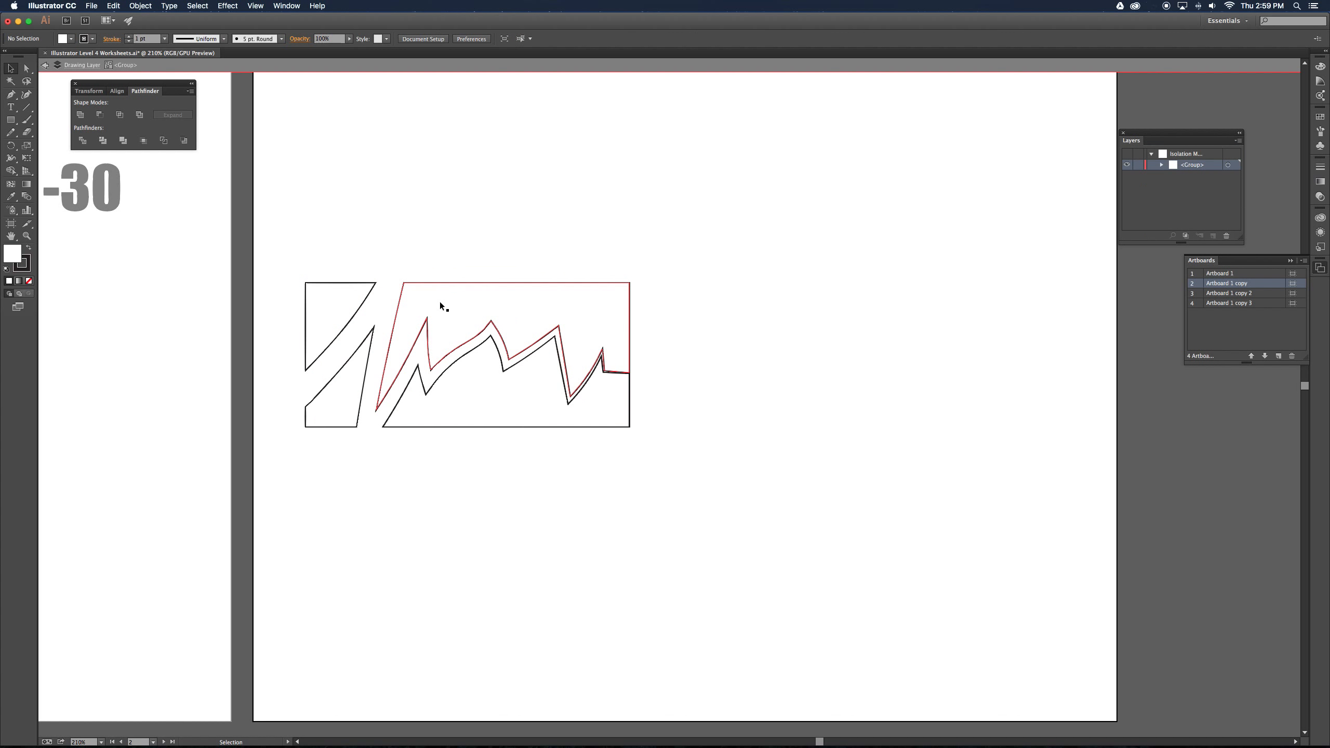
{"action": "left_click", "coordinate": [439, 301]}
{"action": "double_click", "coordinate": [11, 255]}
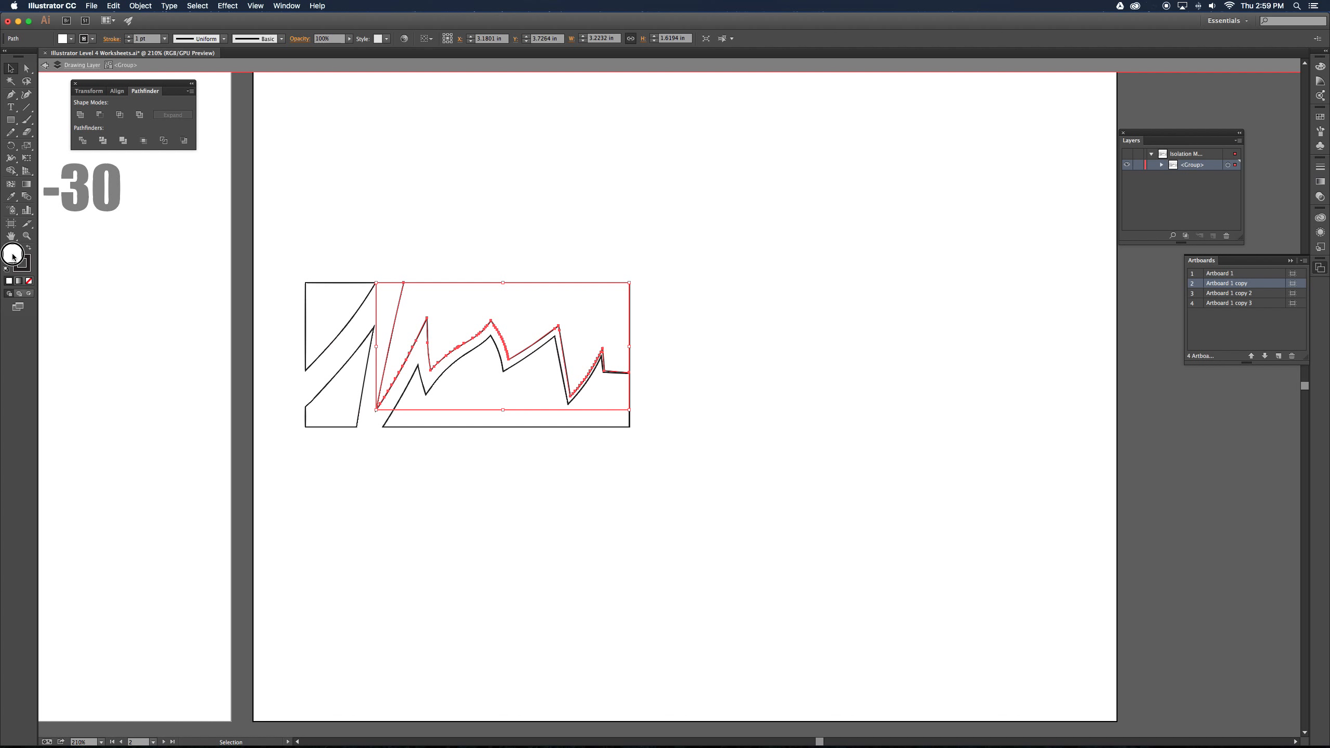
{"action": "type", "text": "A01F28"}
{"action": "key", "text": "Return"}
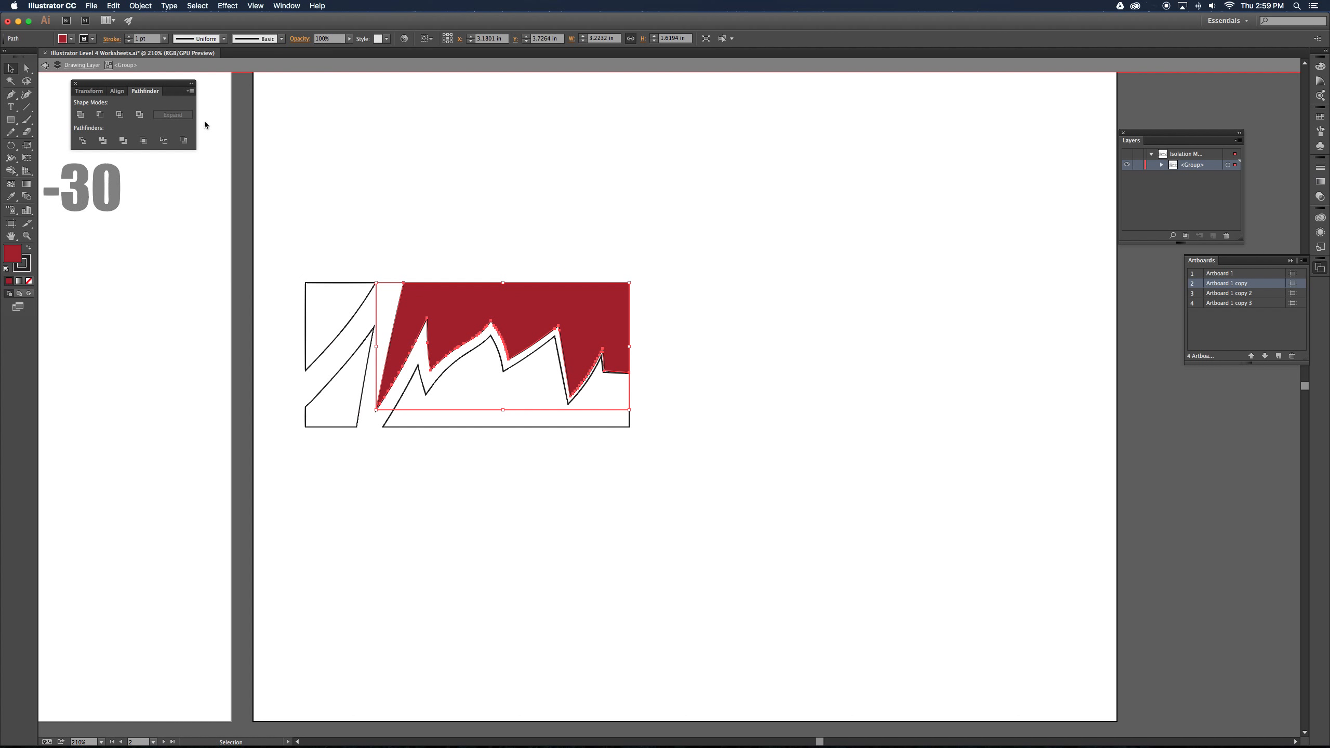
- Fill the large lower-right piece of the divided rectangle with blue 182885
{"action": "left_click", "coordinate": [27, 265]}
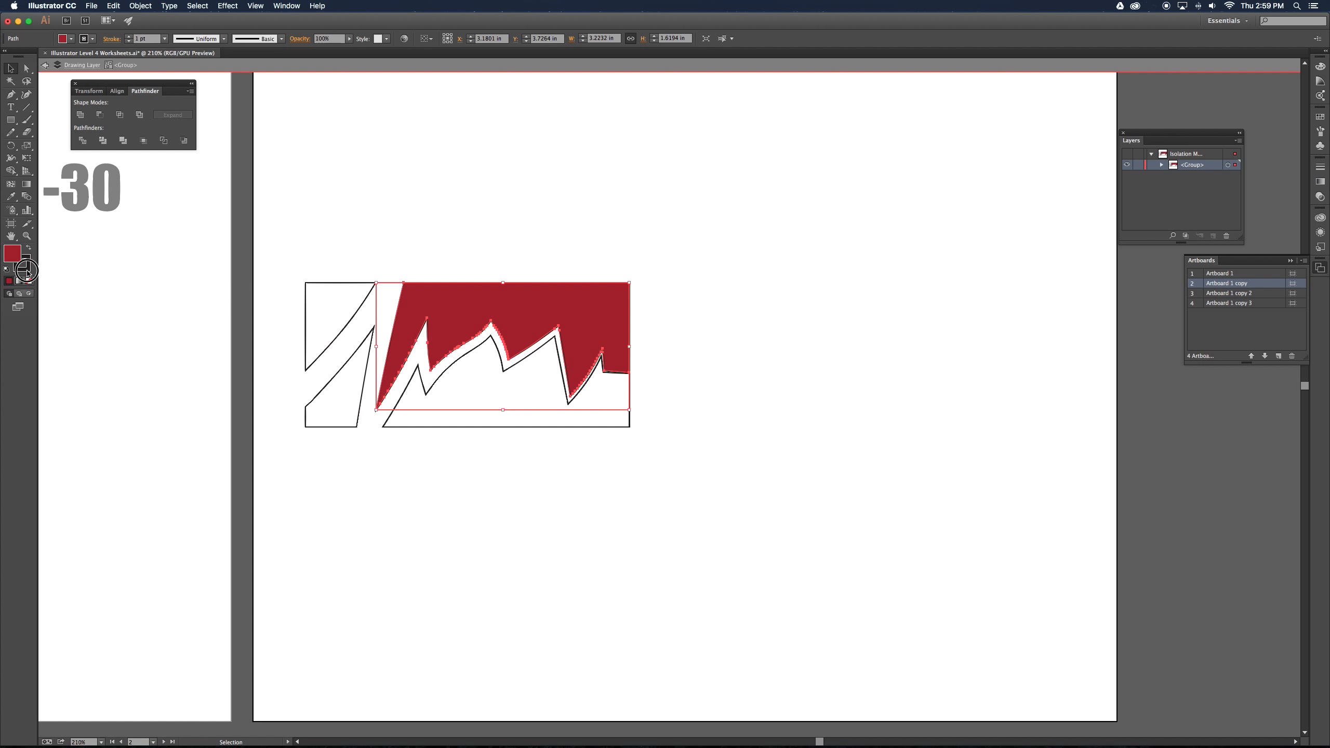
{"action": "left_click", "coordinate": [401, 421]}
{"action": "double_click", "coordinate": [11, 255]}
{"action": "type", "text": "182885"}
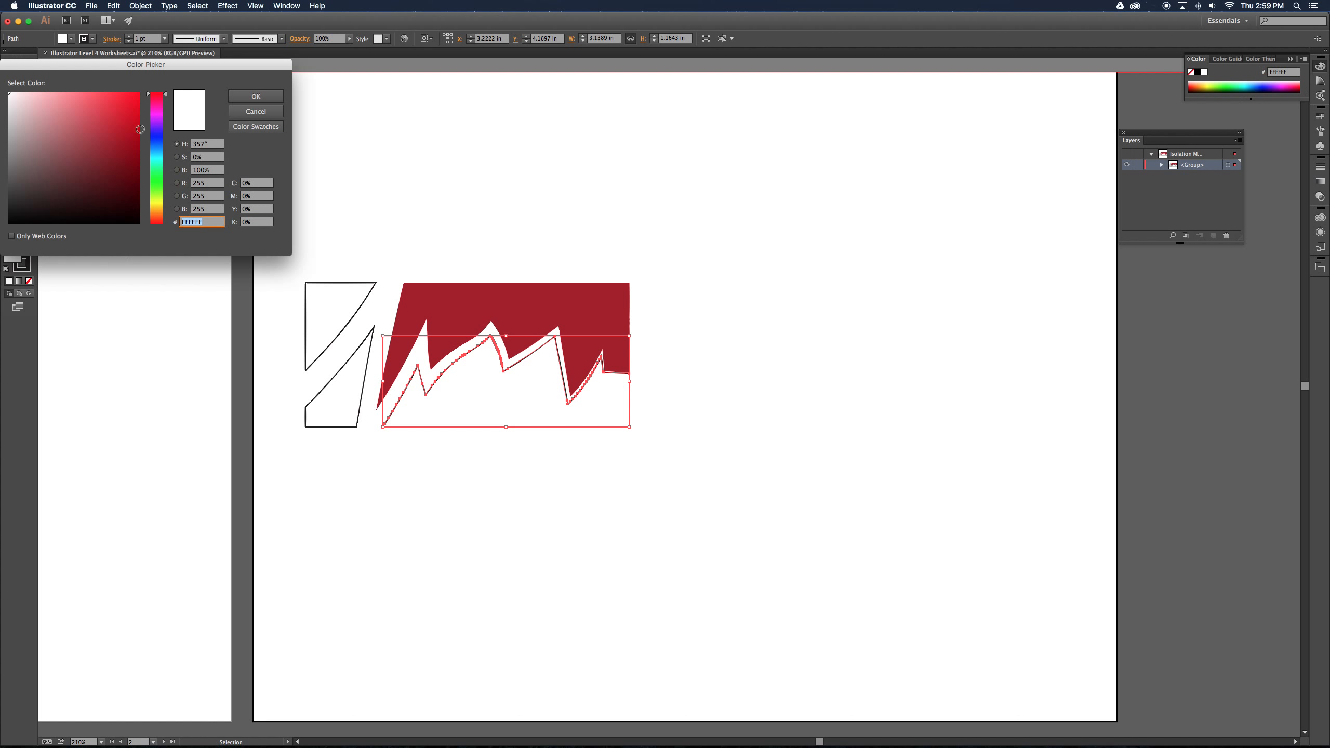
{"action": "key", "text": "Return"}
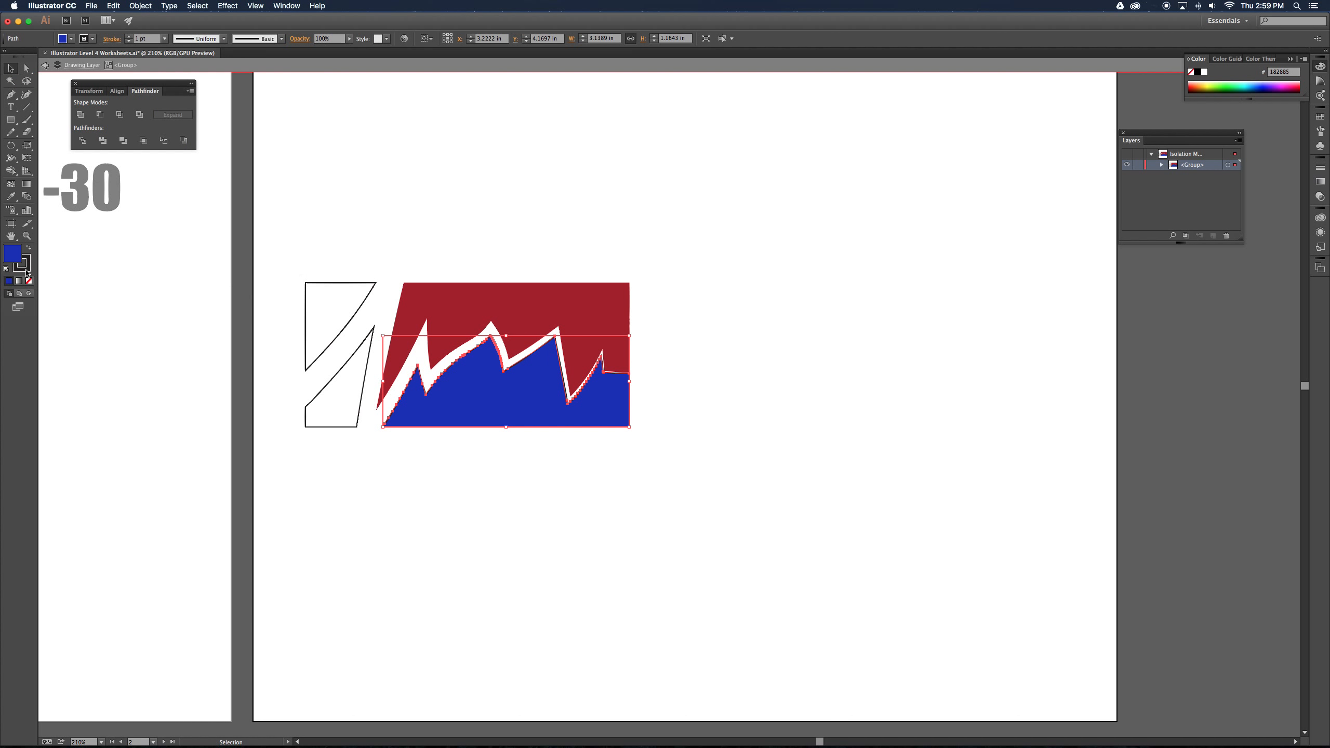
- Use the Eyedropper to copy the blue fill onto the upper-left piece and the dark red fill onto the lower-left piece
{"action": "left_click", "coordinate": [318, 310]}
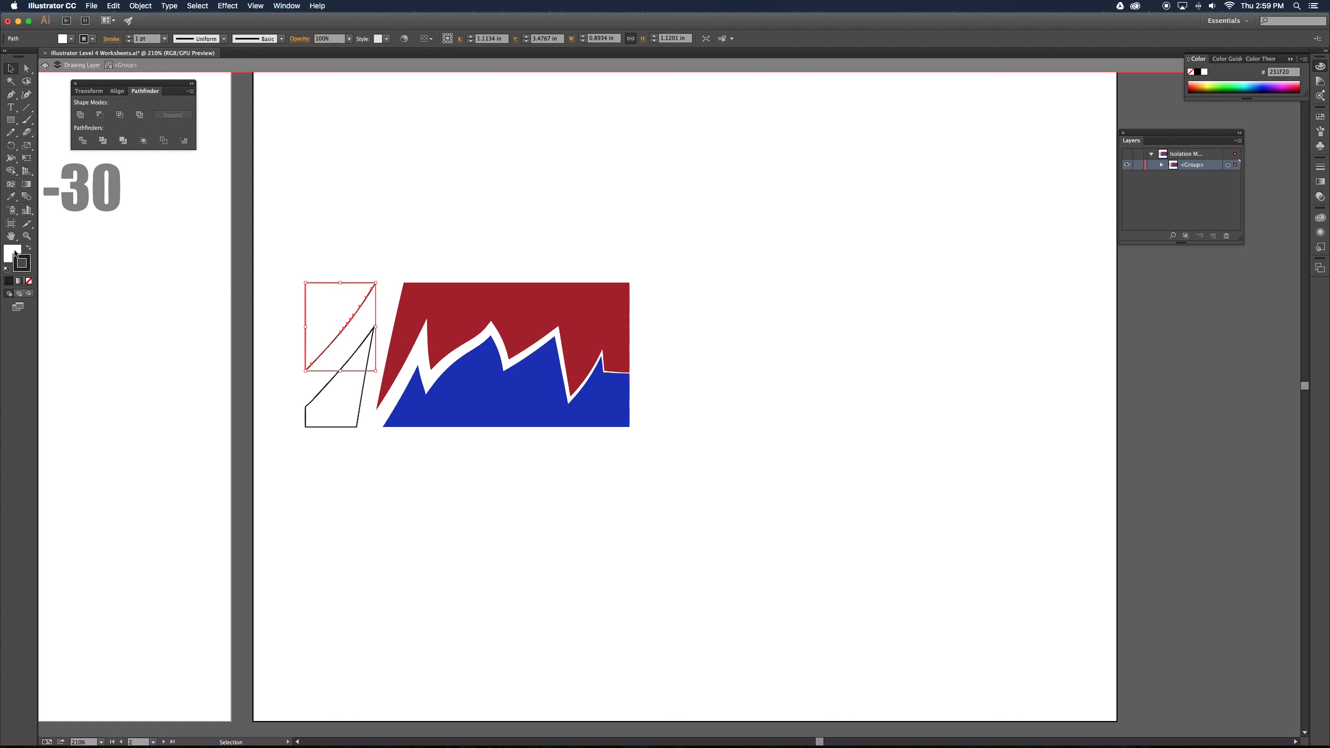
{"action": "key", "text": "i"}
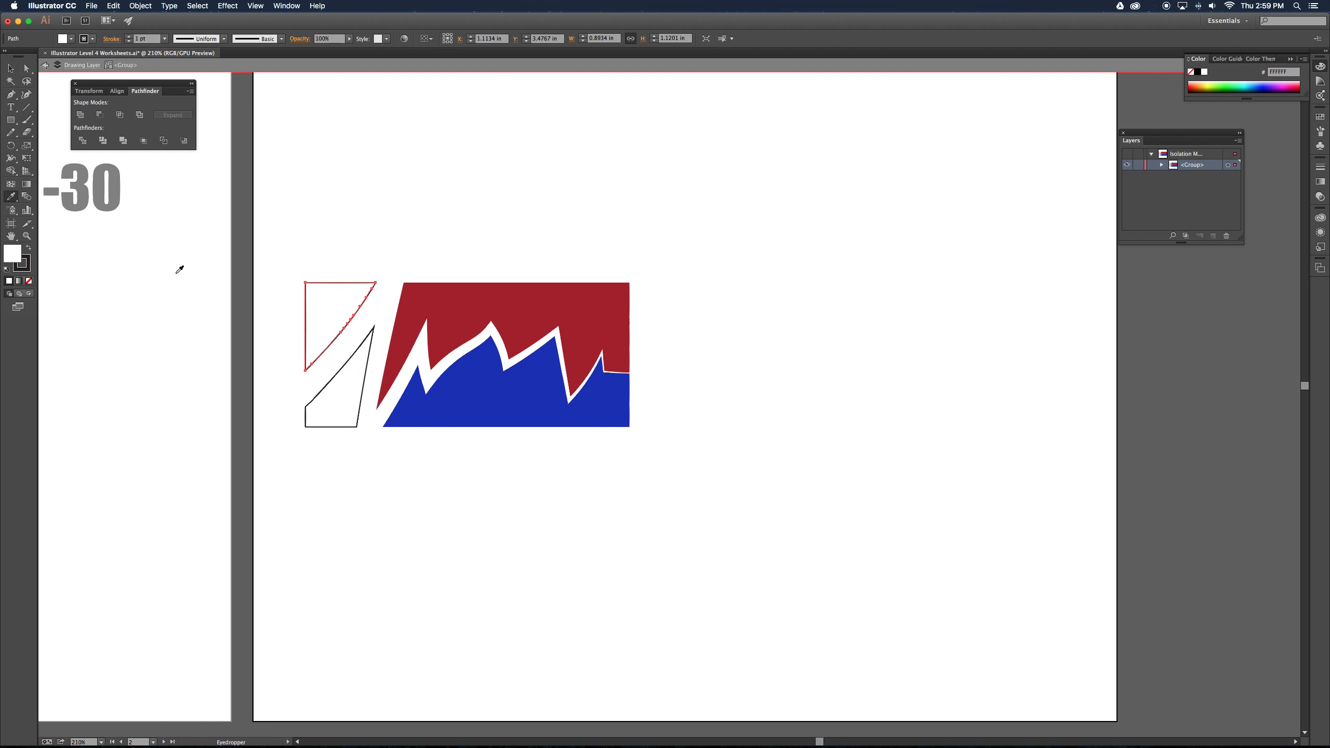
{"action": "left_click", "coordinate": [474, 404]}
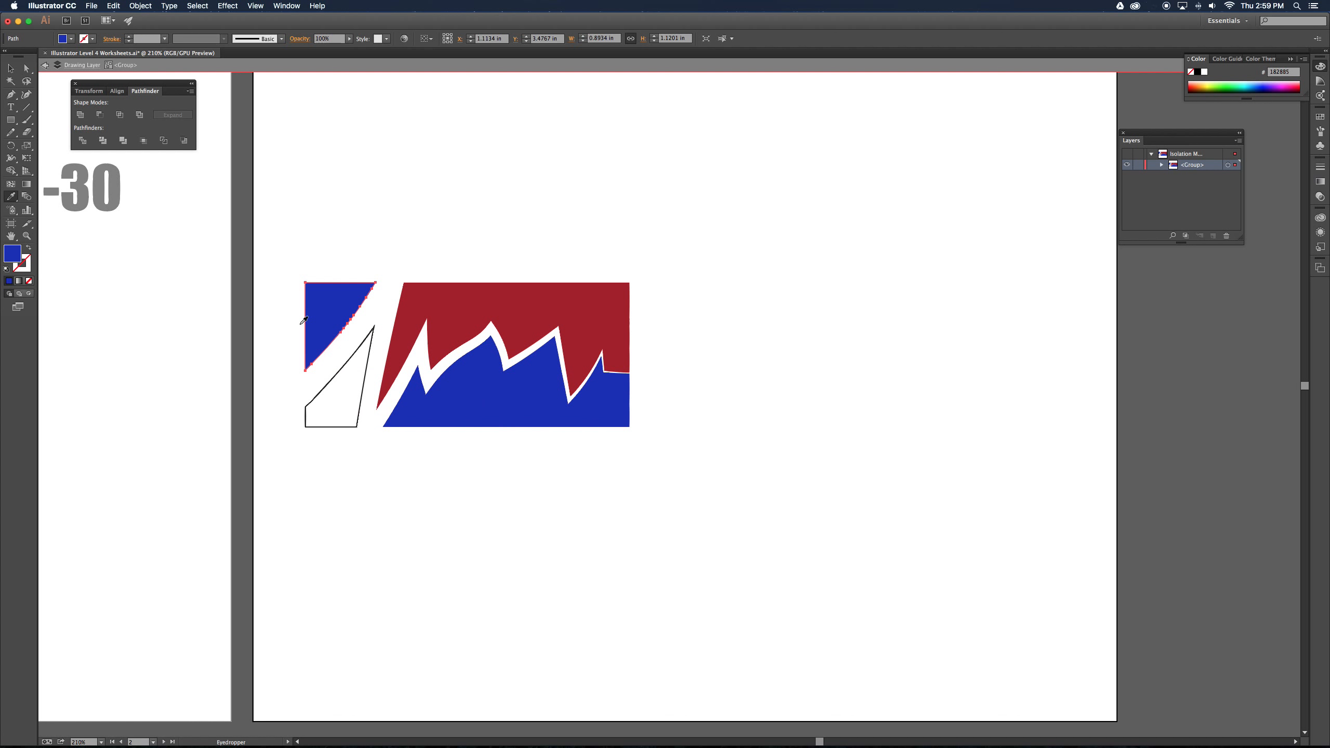
{"action": "left_click", "coordinate": [320, 393], "text": "super"}
{"action": "left_click", "coordinate": [501, 304]}
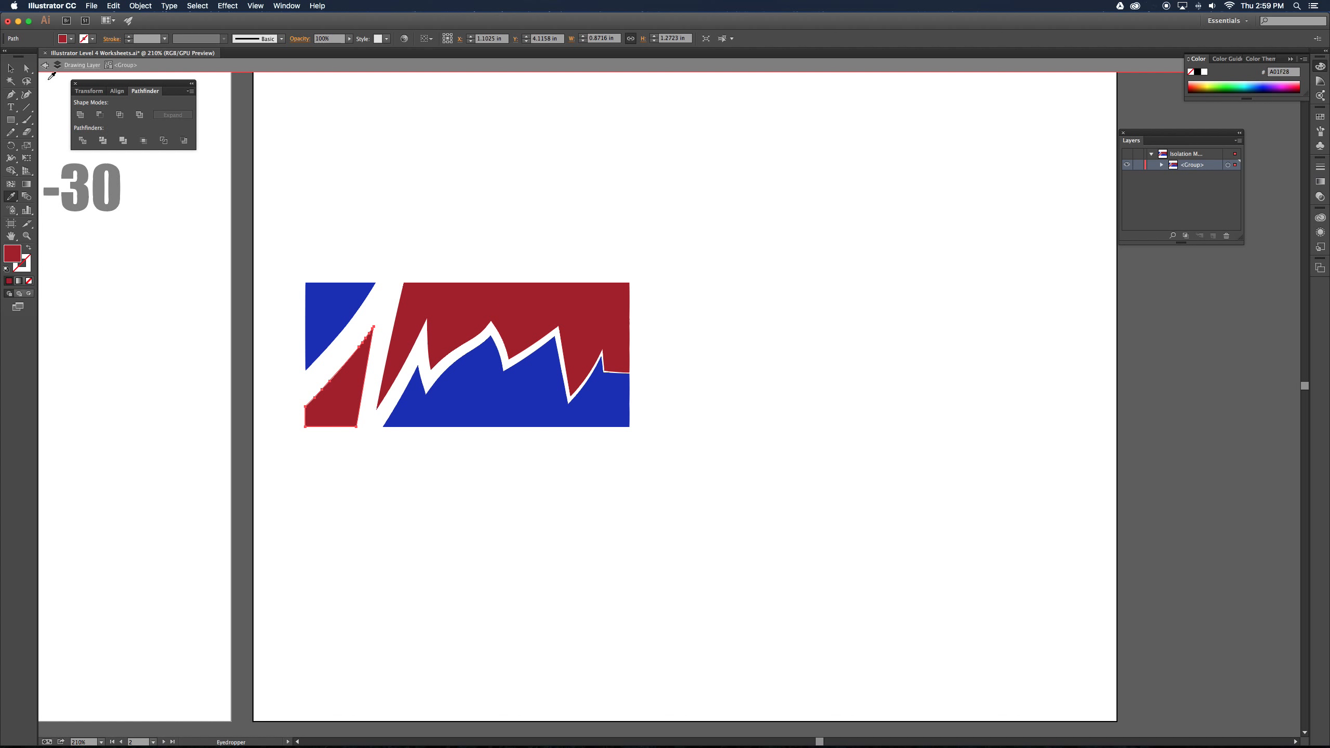
- Leave isolation mode and show the directions layer again
{"action": "key", "text": "v"}
{"action": "double_click", "coordinate": [555, 193]}
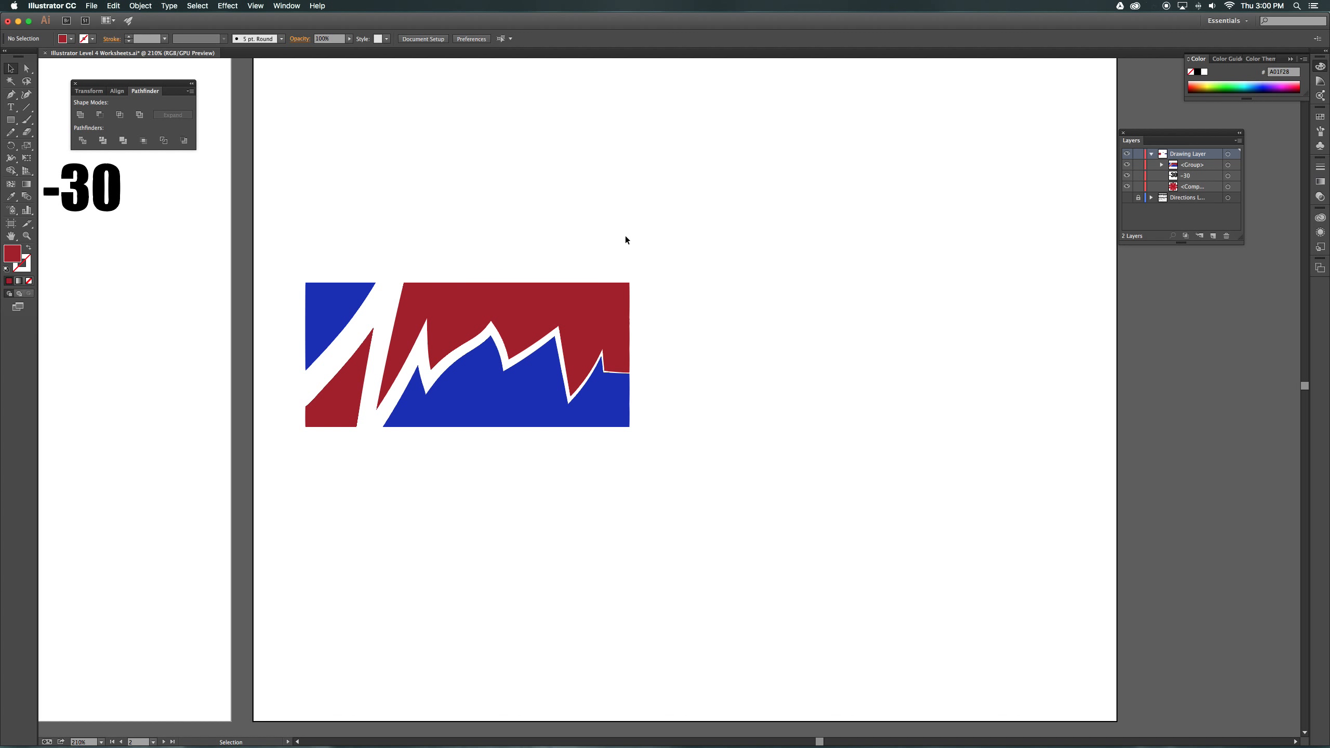
{"action": "left_click", "coordinate": [1126, 197]}
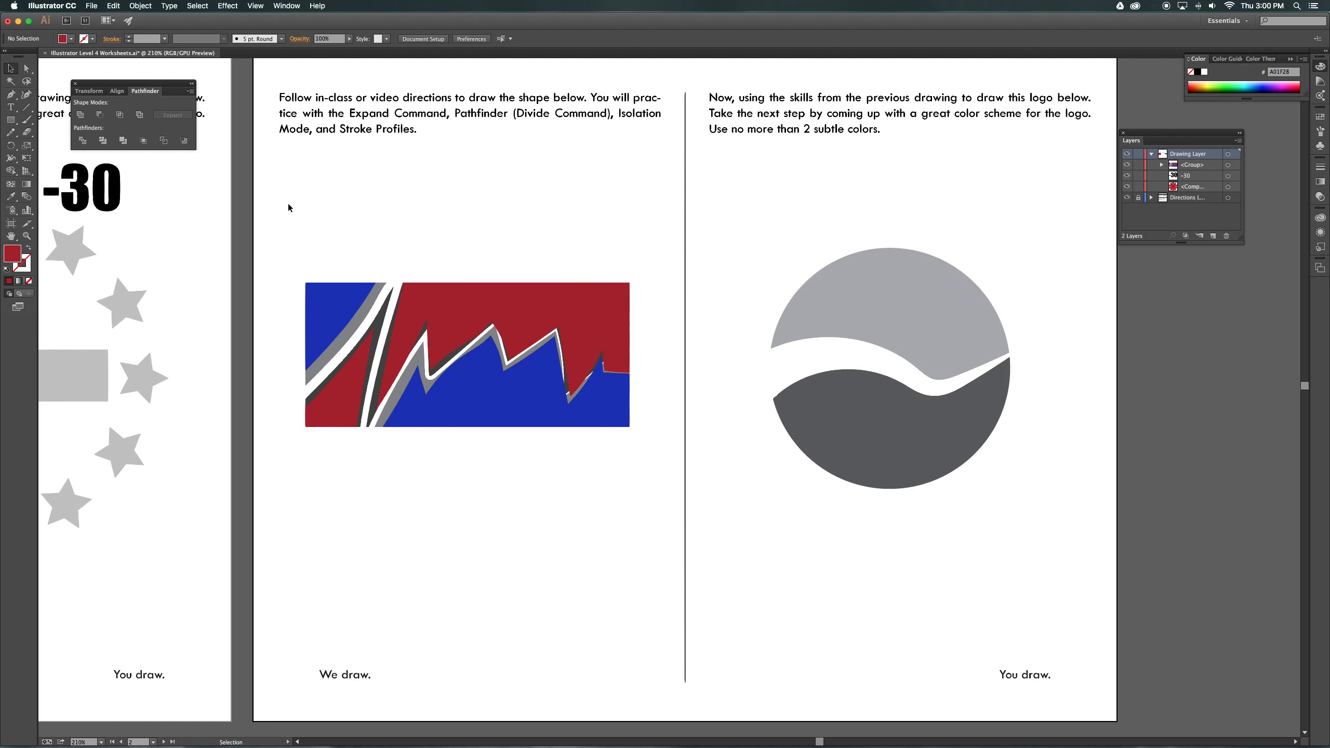